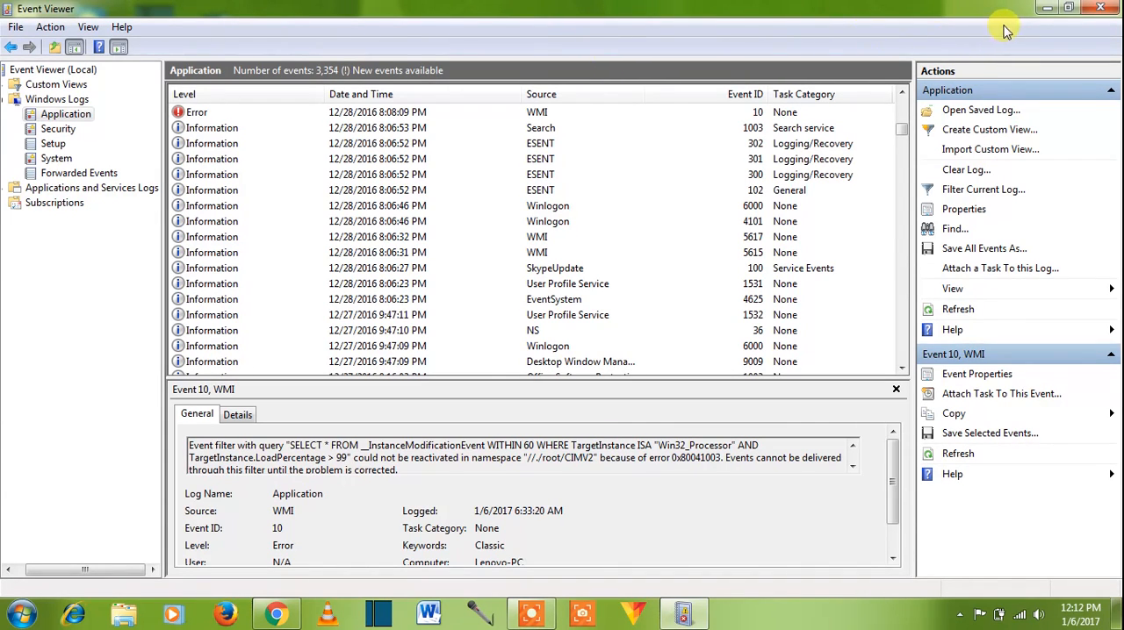
- Minimize Event Viewer, search the computer for "service" and open the Services console maximized
click(1046, 10)
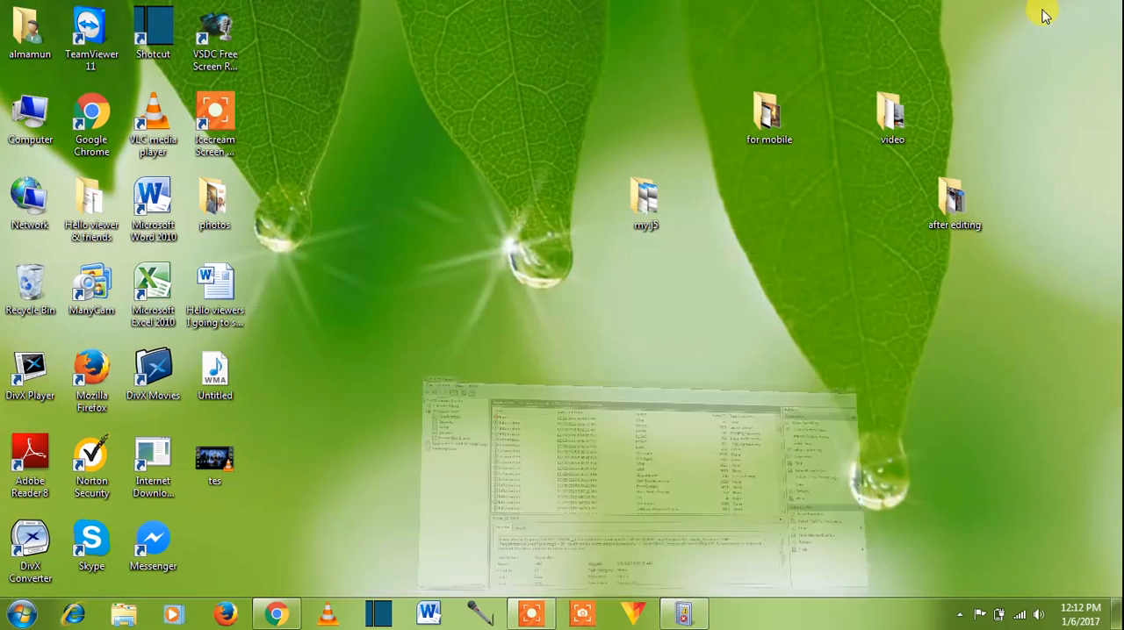
click(11, 619)
click(70, 572)
click(72, 573)
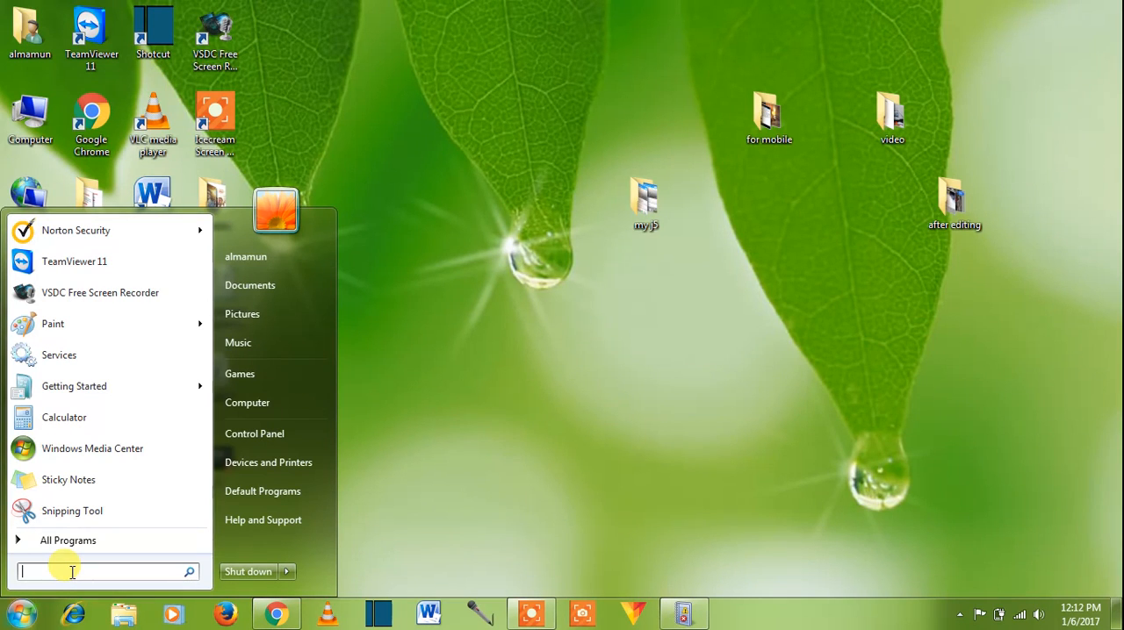
text(se)
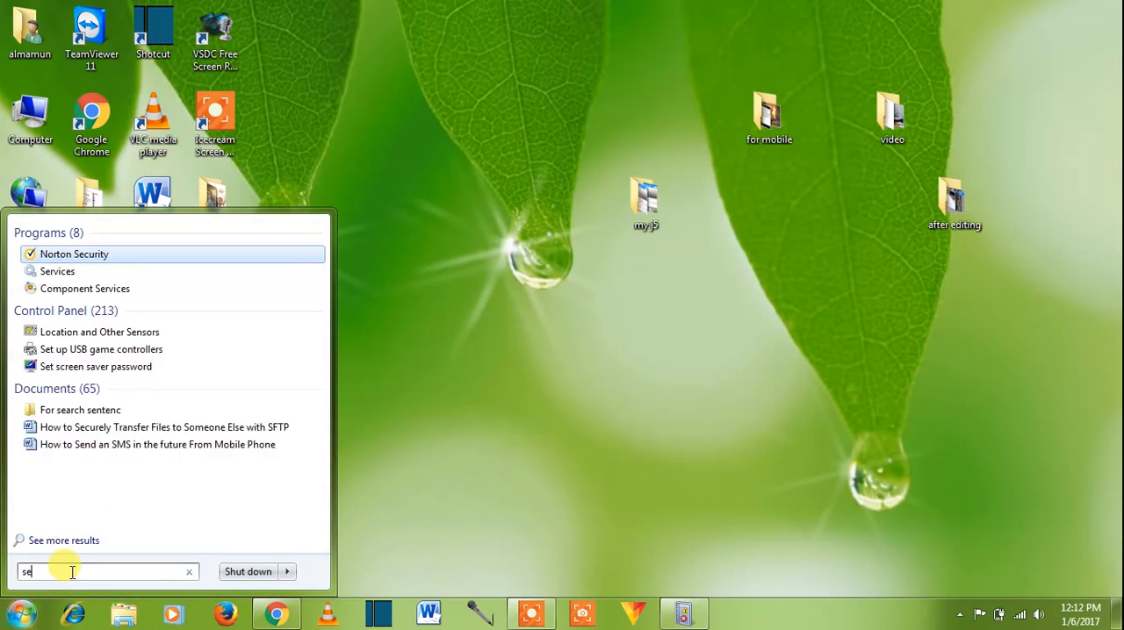
text(rvice)
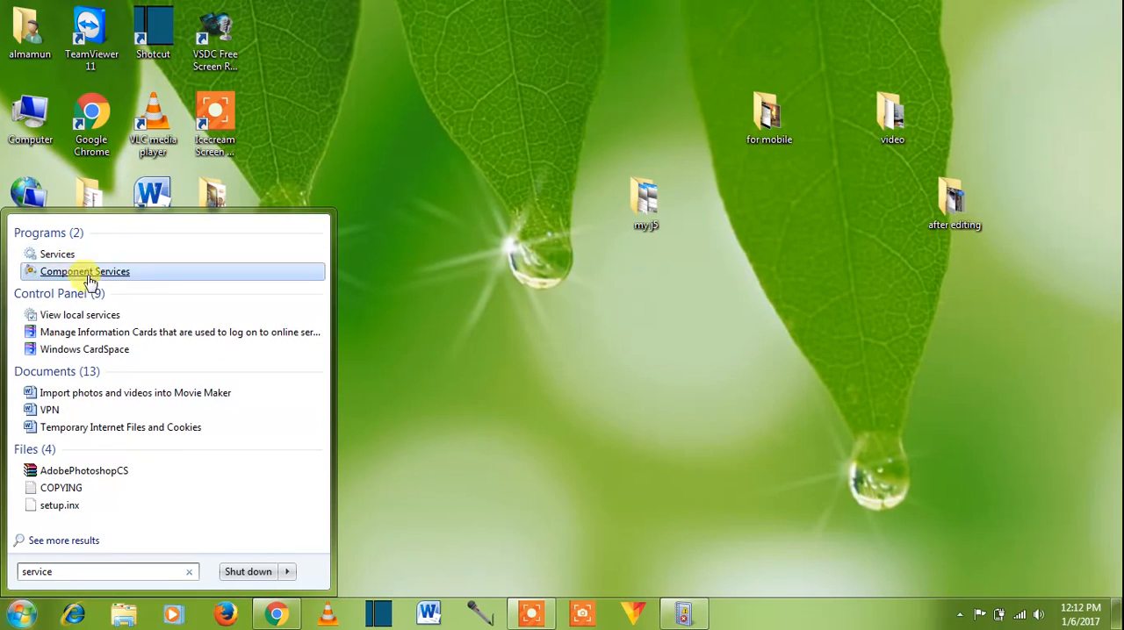
click(58, 255)
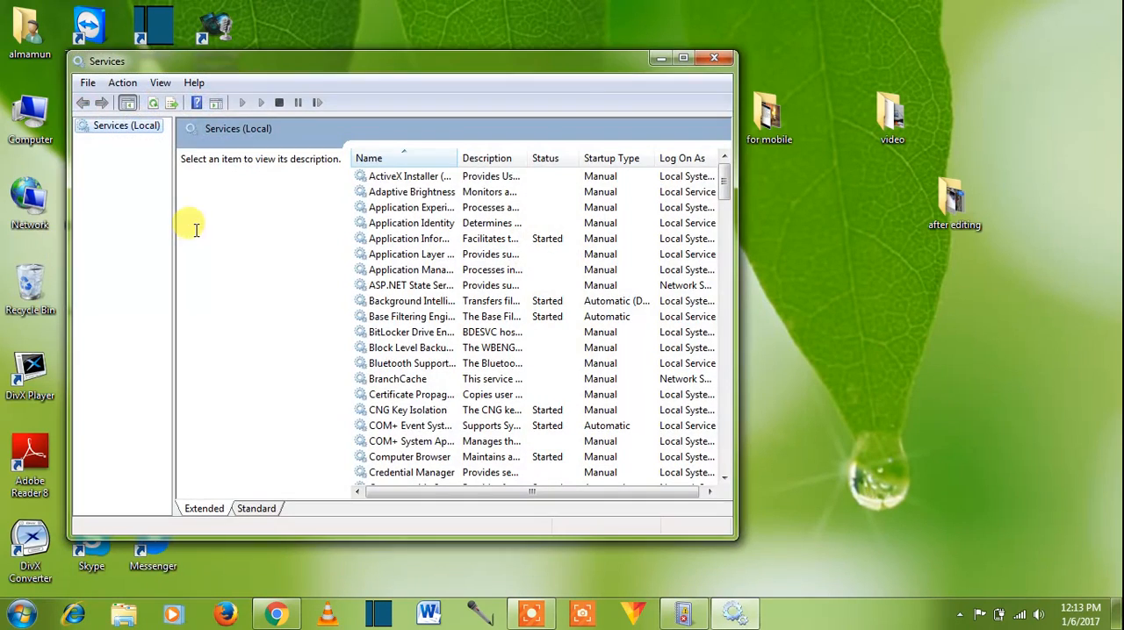
click(683, 60)
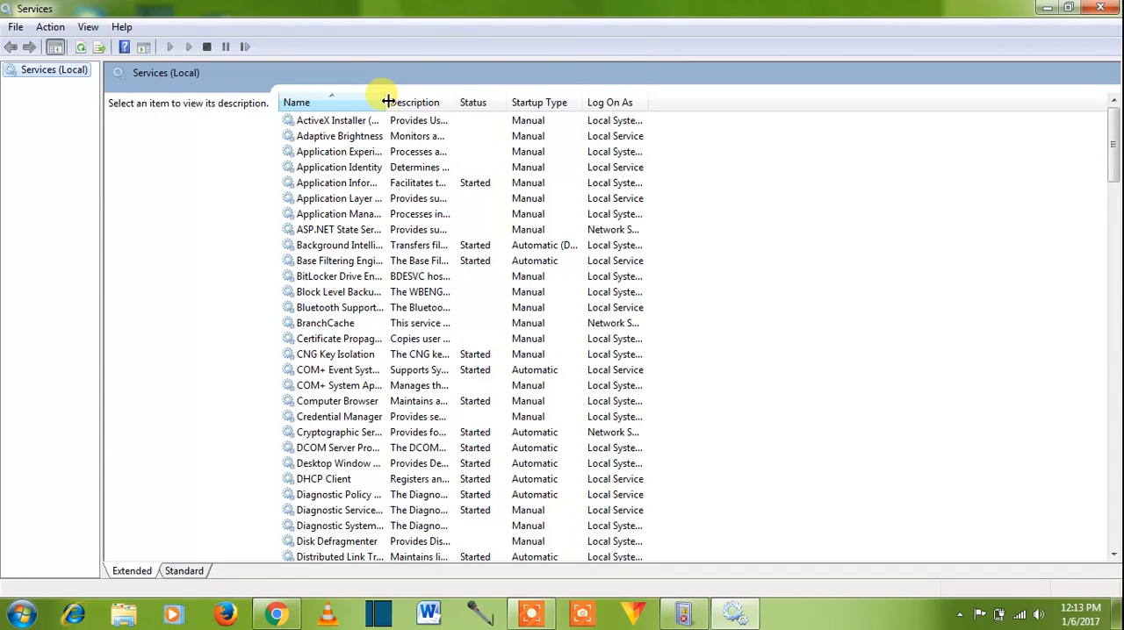
- Widen the Name column of the service list and open the properties of the Windows Update service
drag(382, 102, 468, 103)
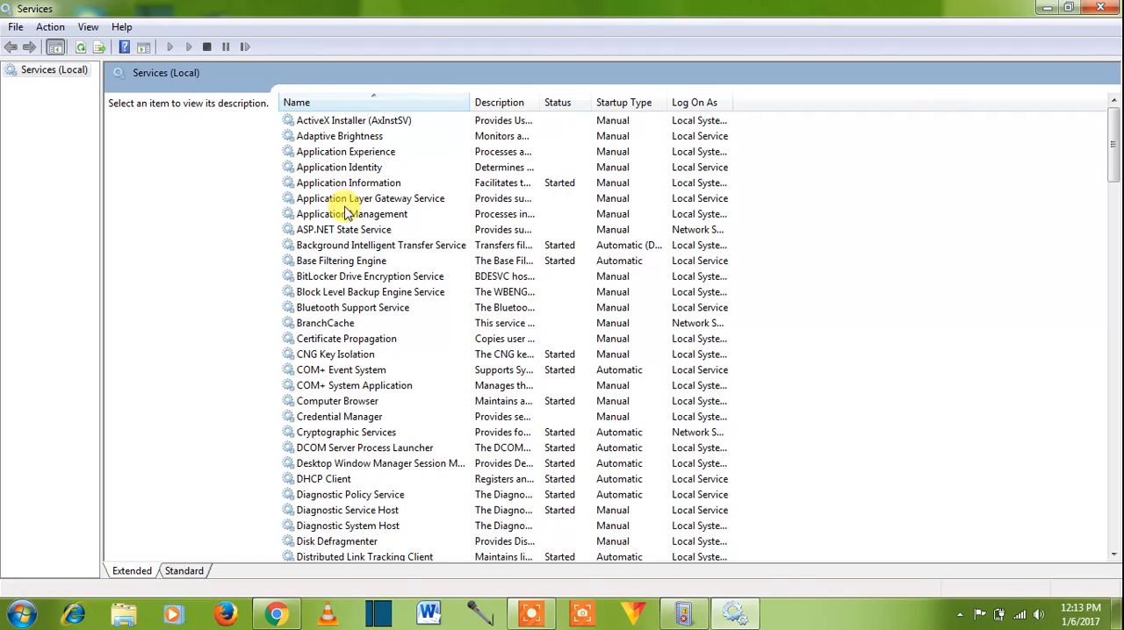
scroll(349, 220, down, 15)
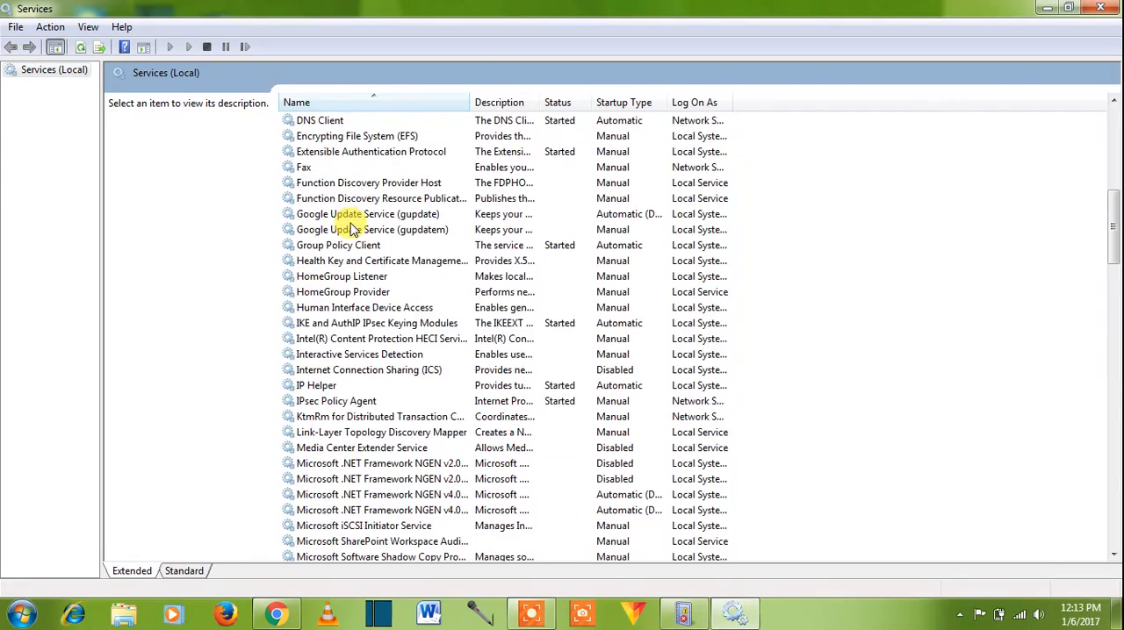
scroll(354, 230, down, 20)
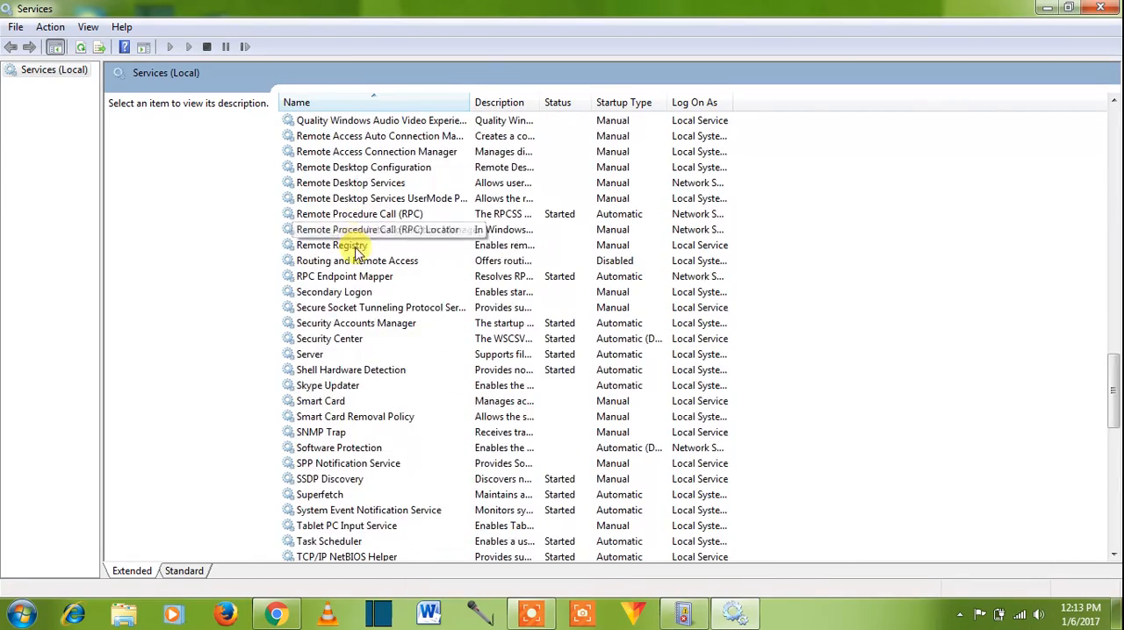
scroll(358, 325, down, 9)
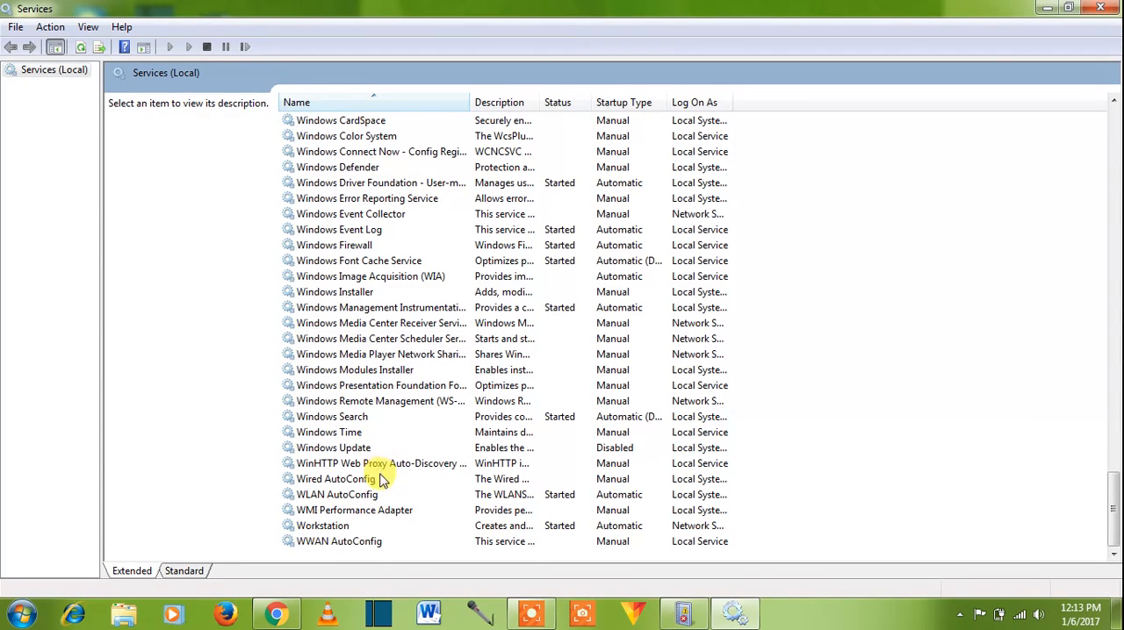
click(350, 447)
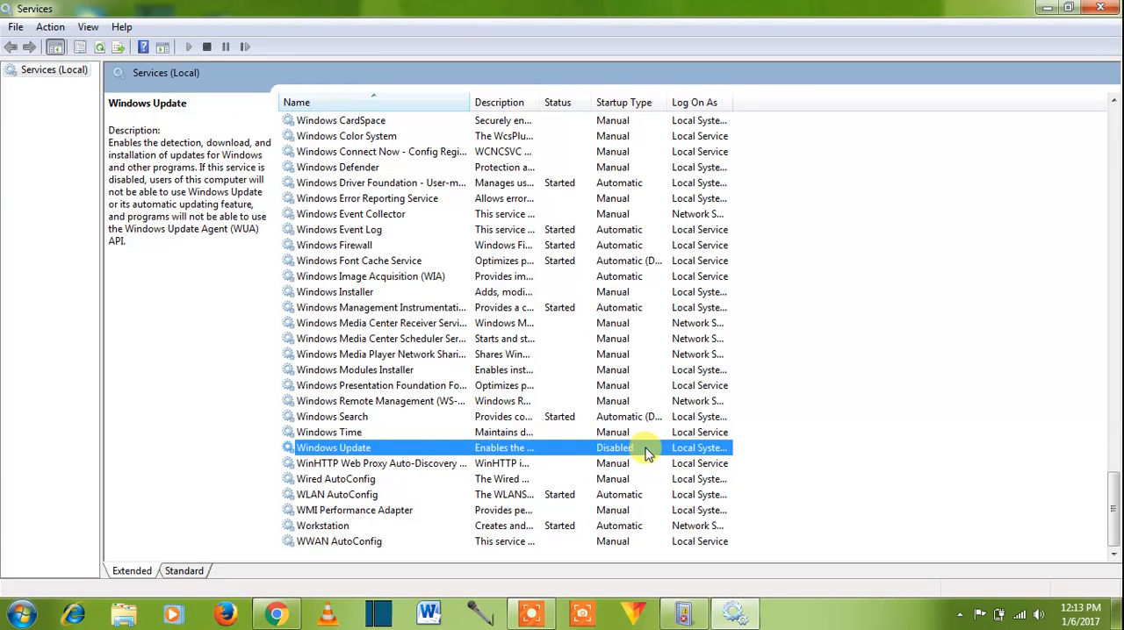
right_click(576, 451)
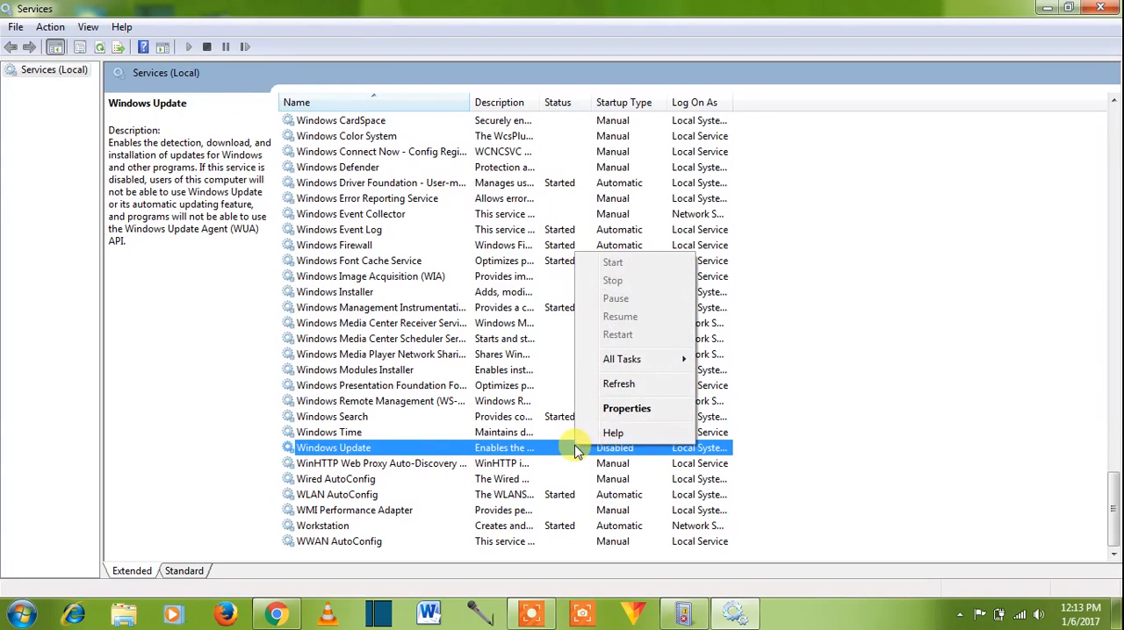
click(627, 409)
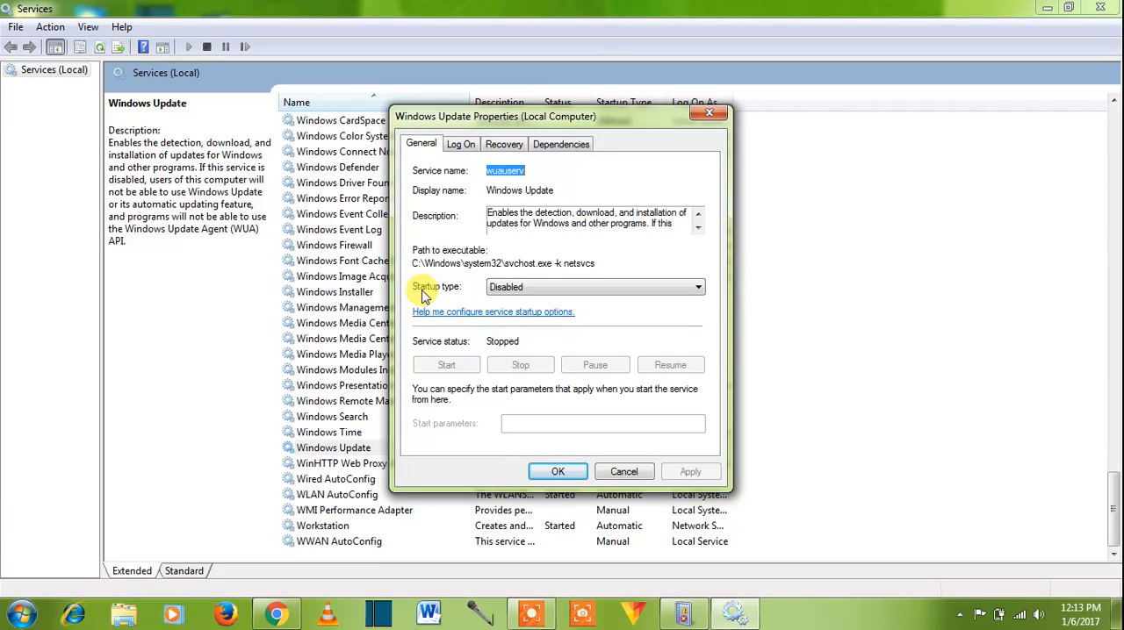
- Review the startup type options for Windows Update, keep Disabled selected, and close the properties and the Services console
click(573, 292)
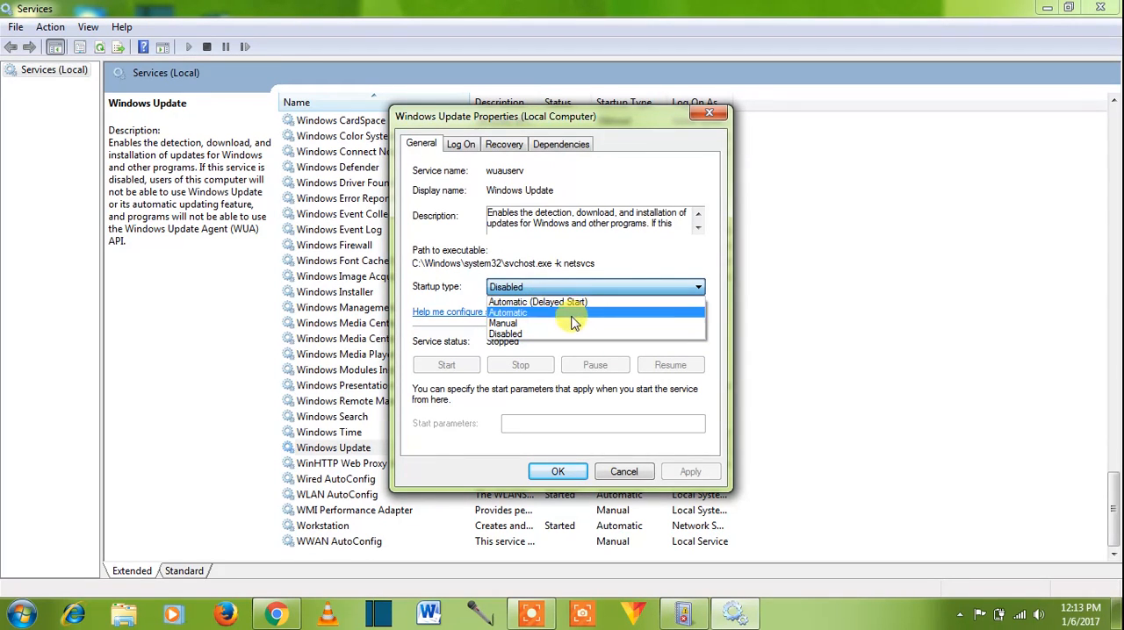
click(465, 294)
click(526, 295)
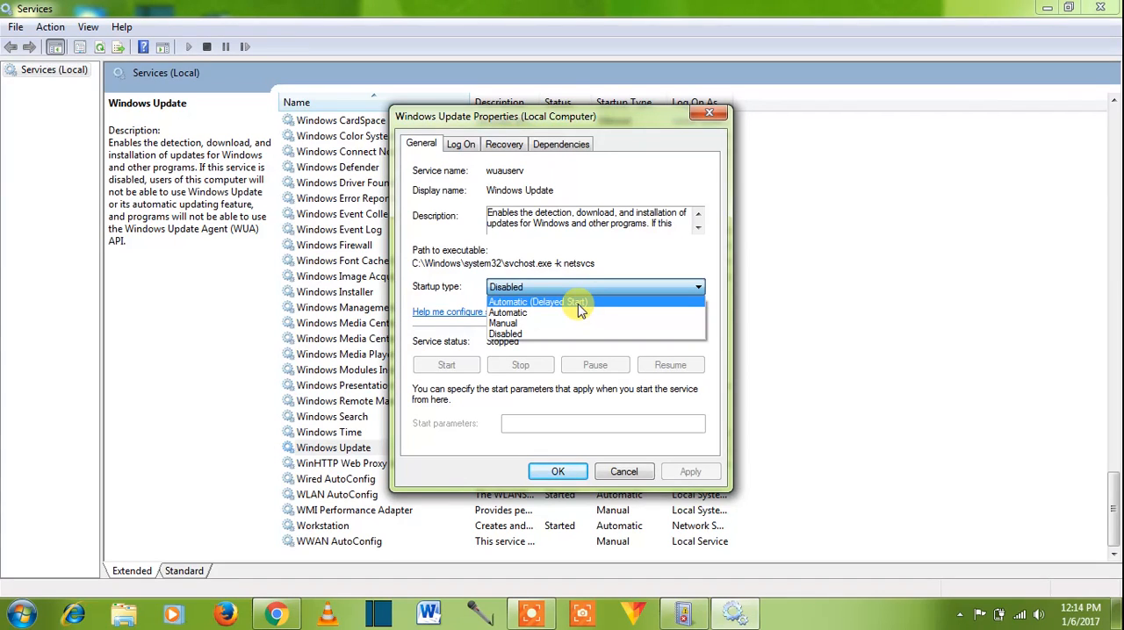
click(461, 303)
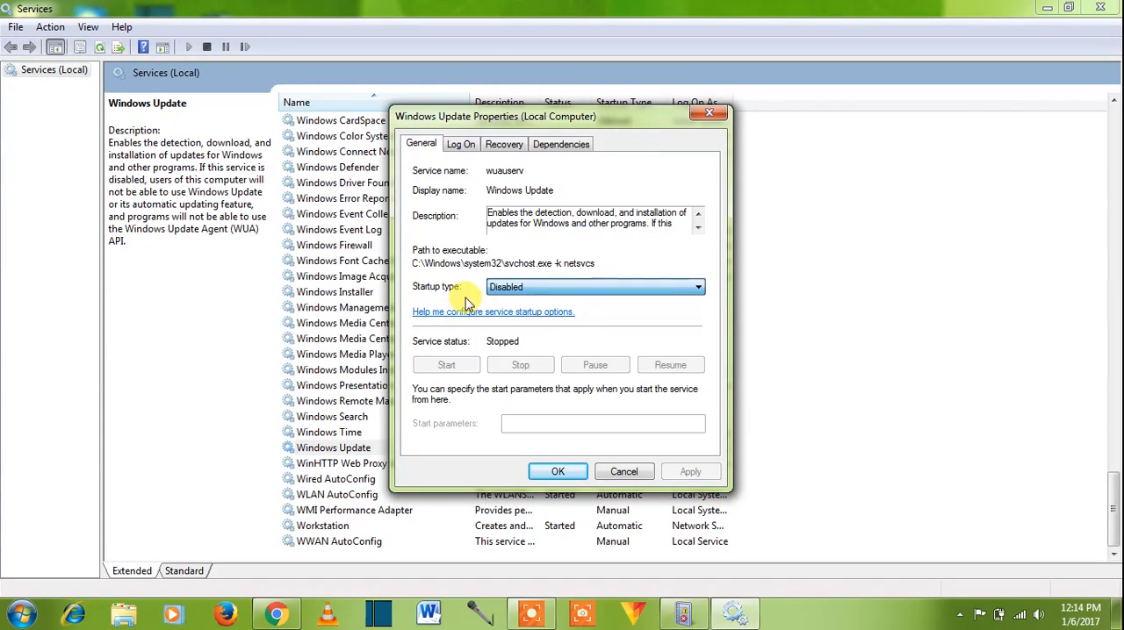
click(530, 290)
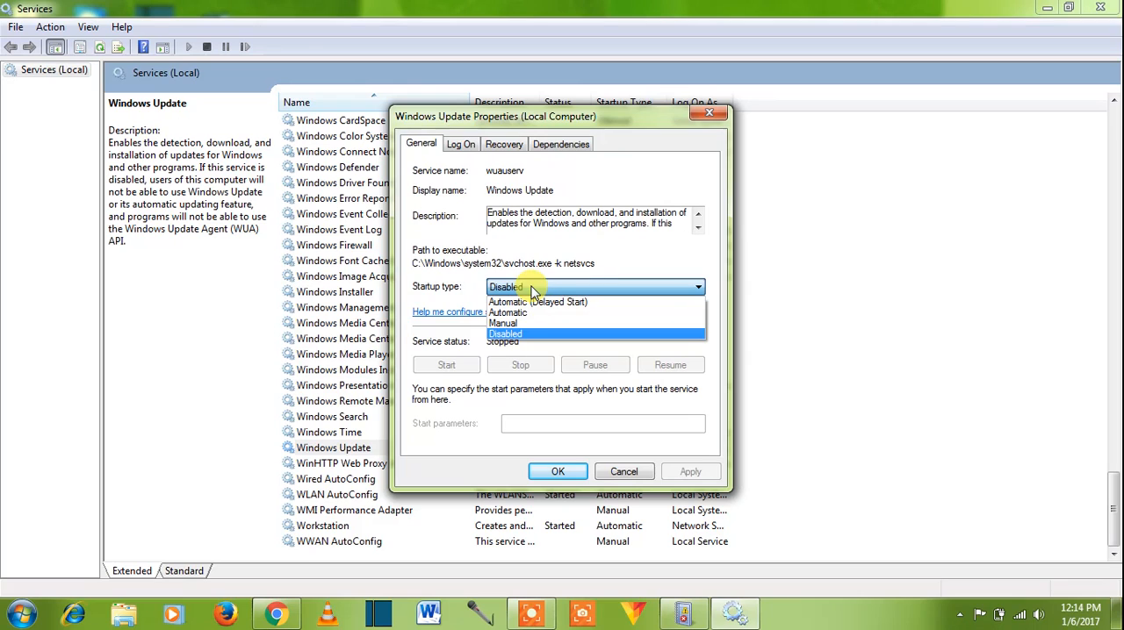
click(432, 294)
click(545, 294)
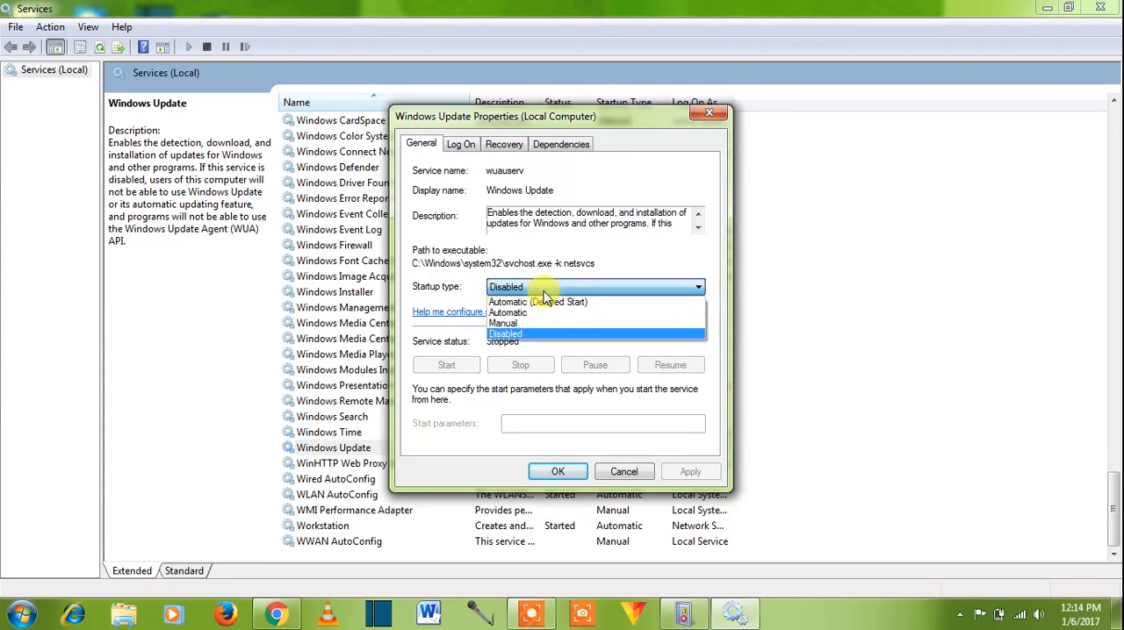
click(444, 311)
click(516, 298)
click(452, 309)
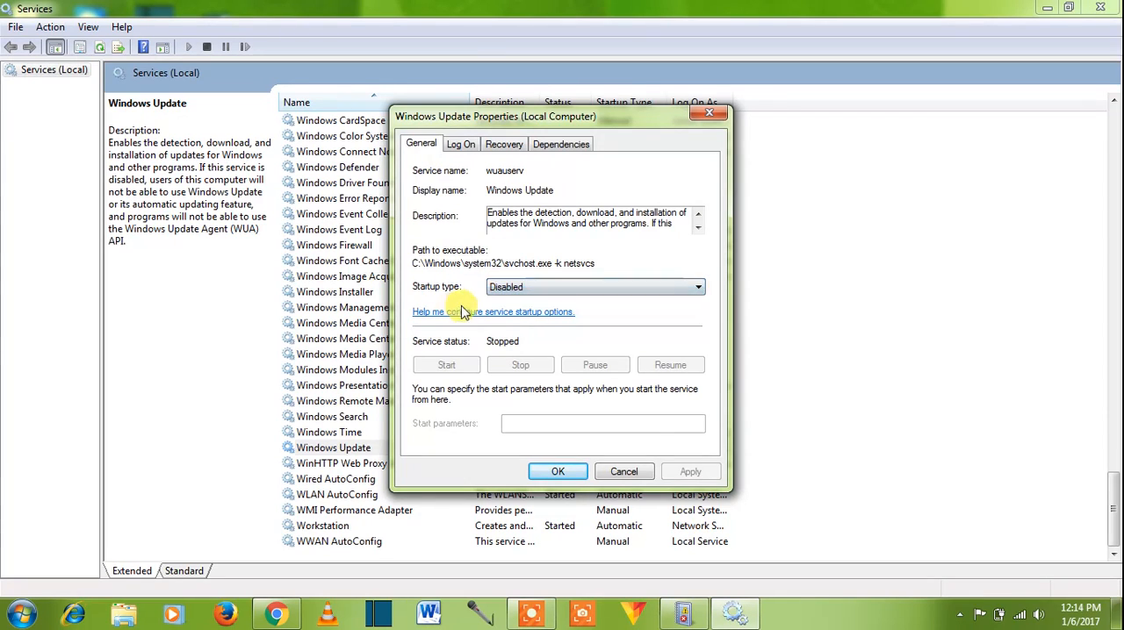
click(559, 471)
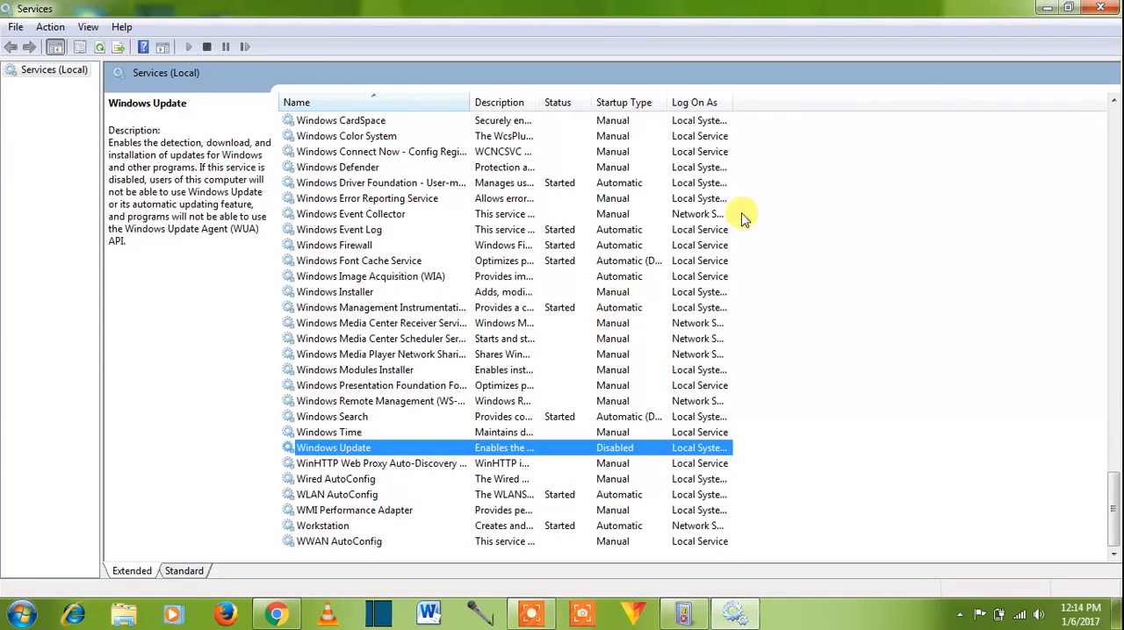
click(1109, 8)
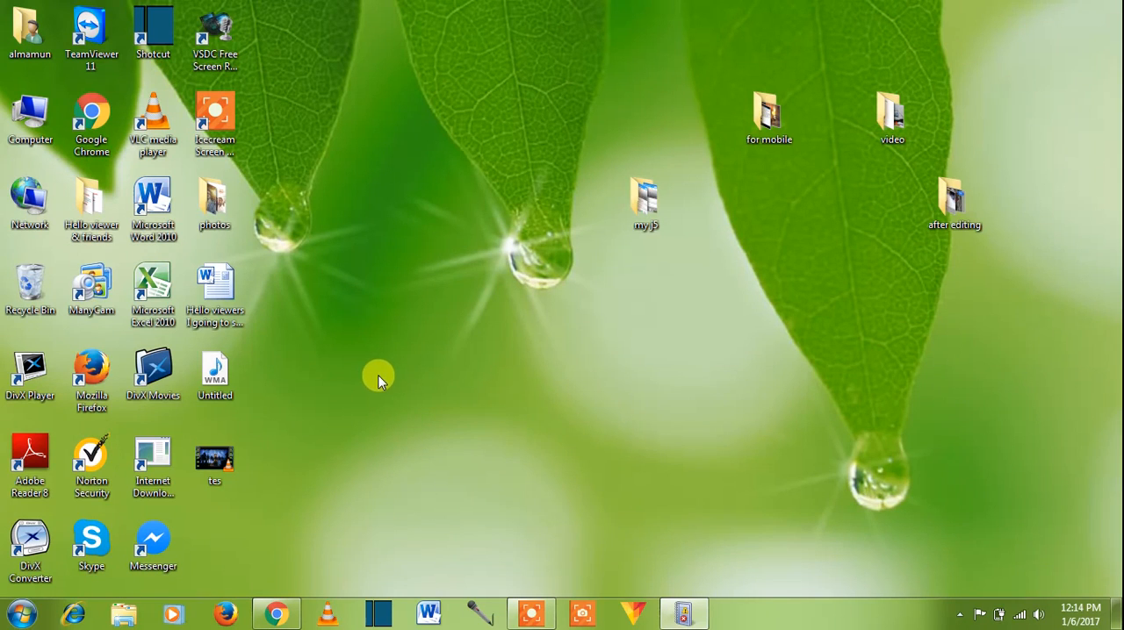
click(22, 614)
click(457, 120)
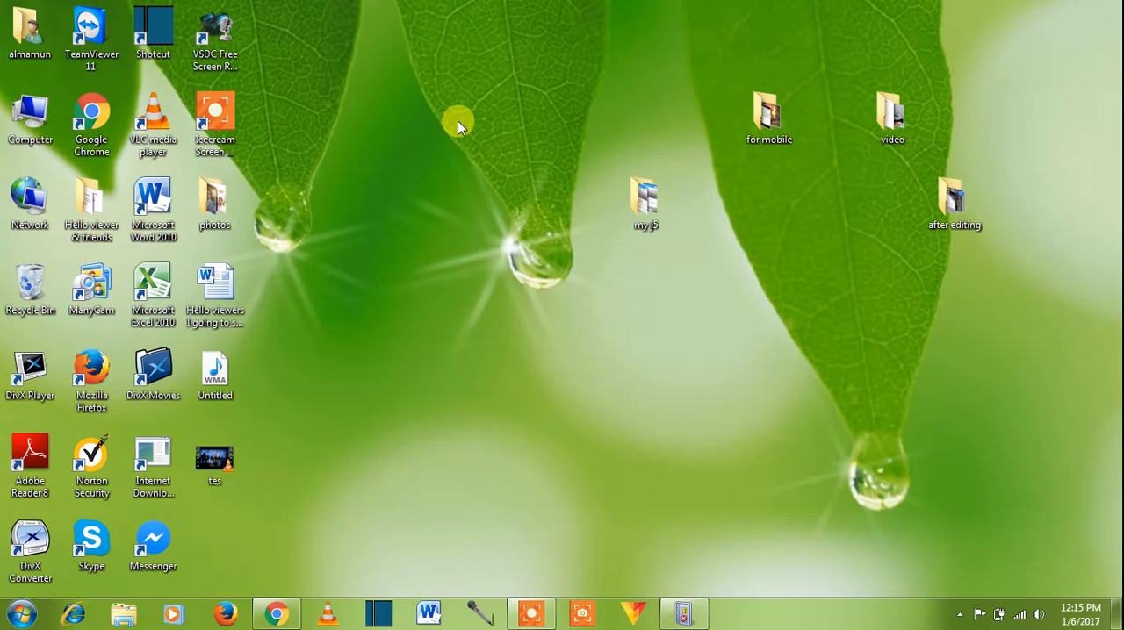
key(super+r)
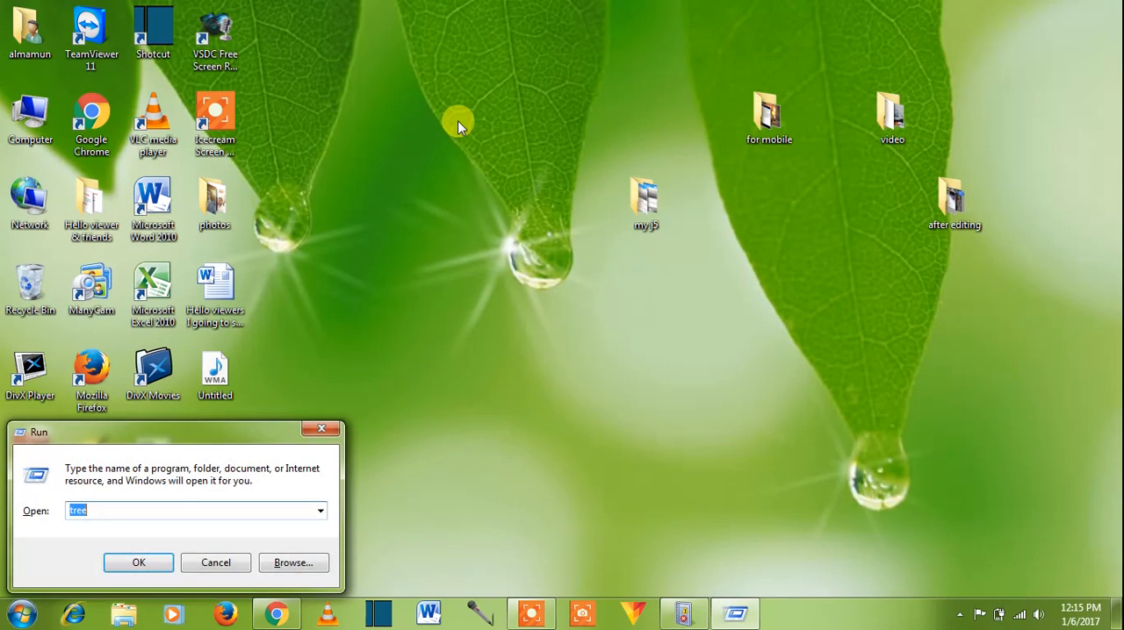
click(322, 428)
- Search the computer for "run" and use the Run dialog to launch msconfig
click(22, 614)
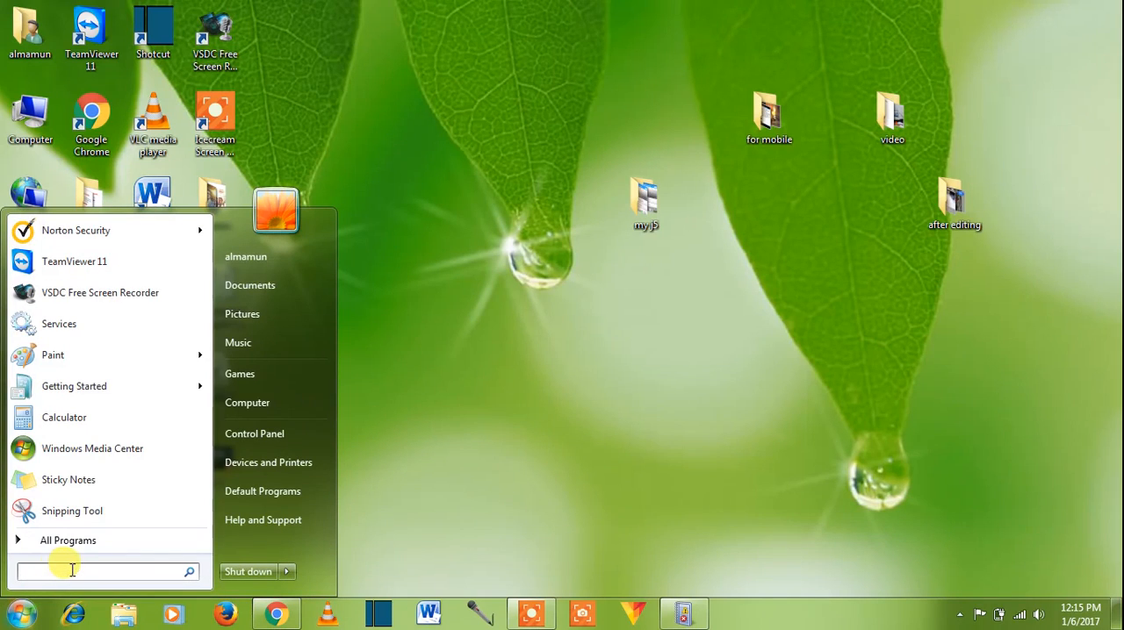
text(run)
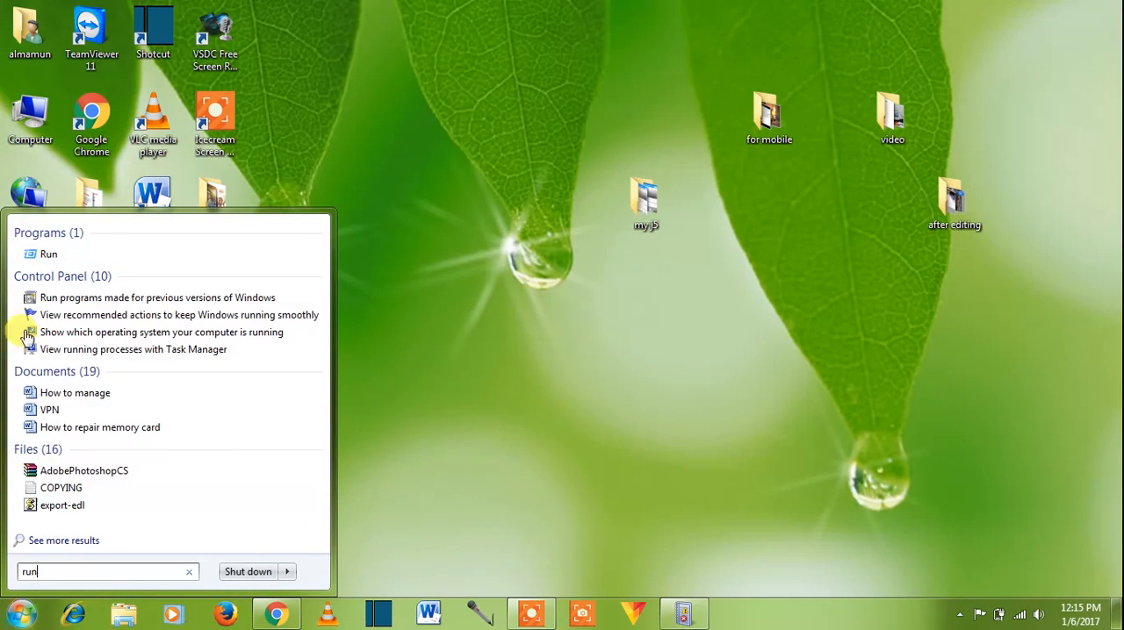
click(48, 255)
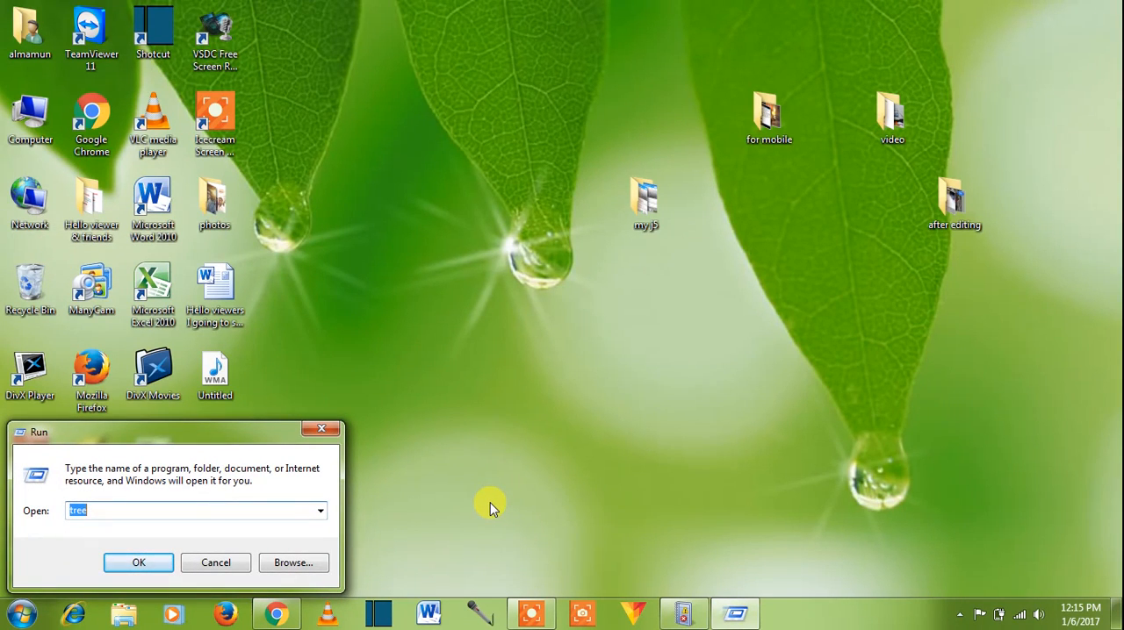
text(ms)
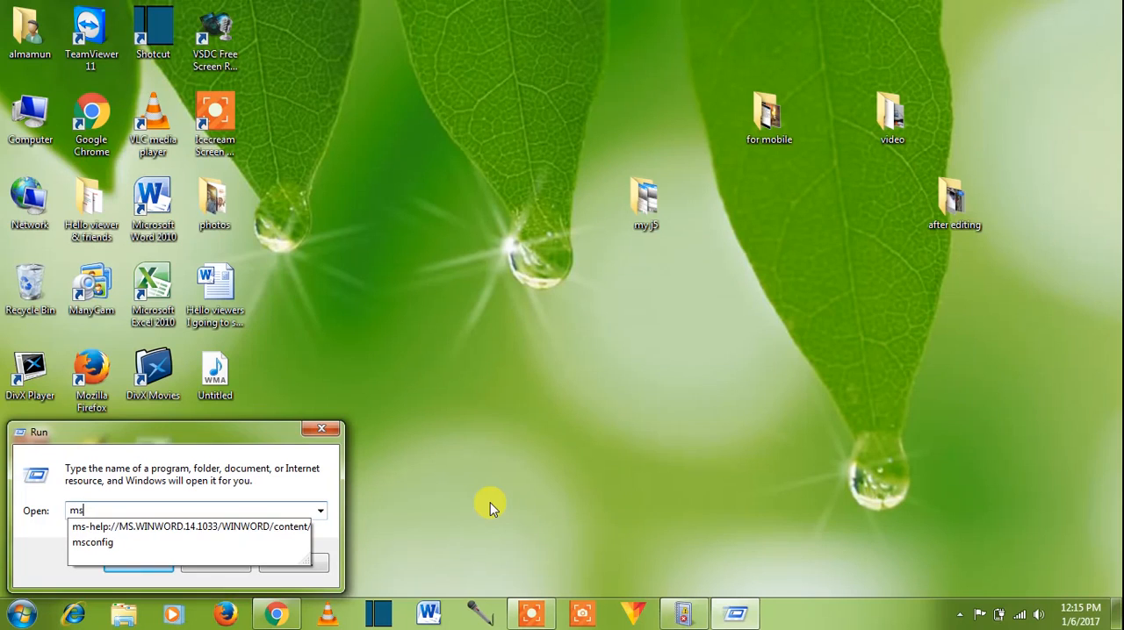
text(config)
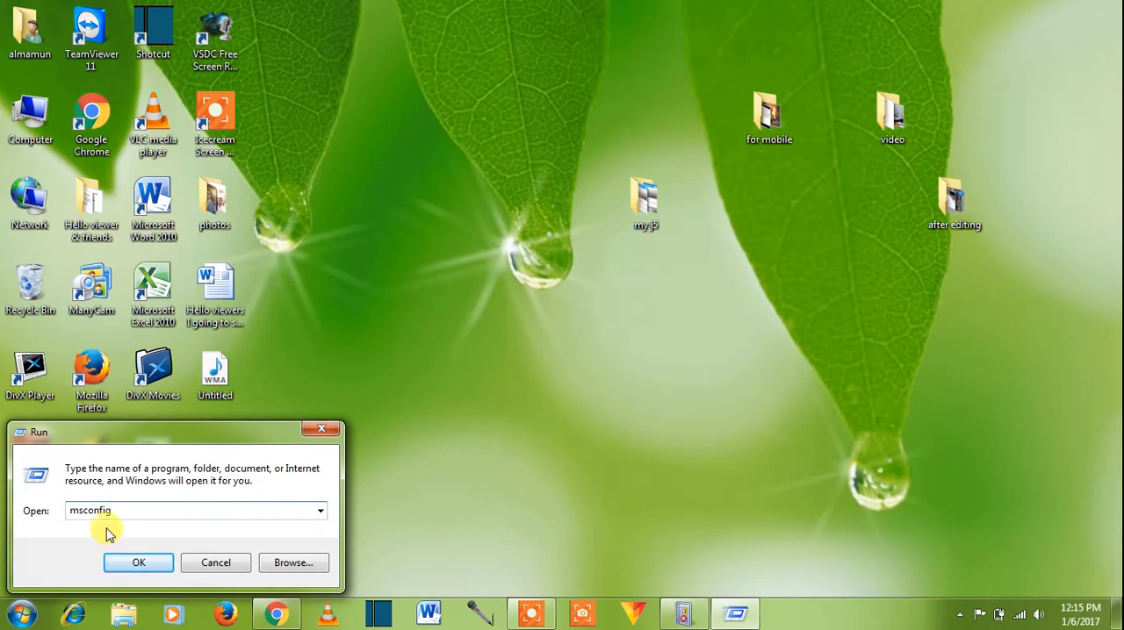
click(141, 562)
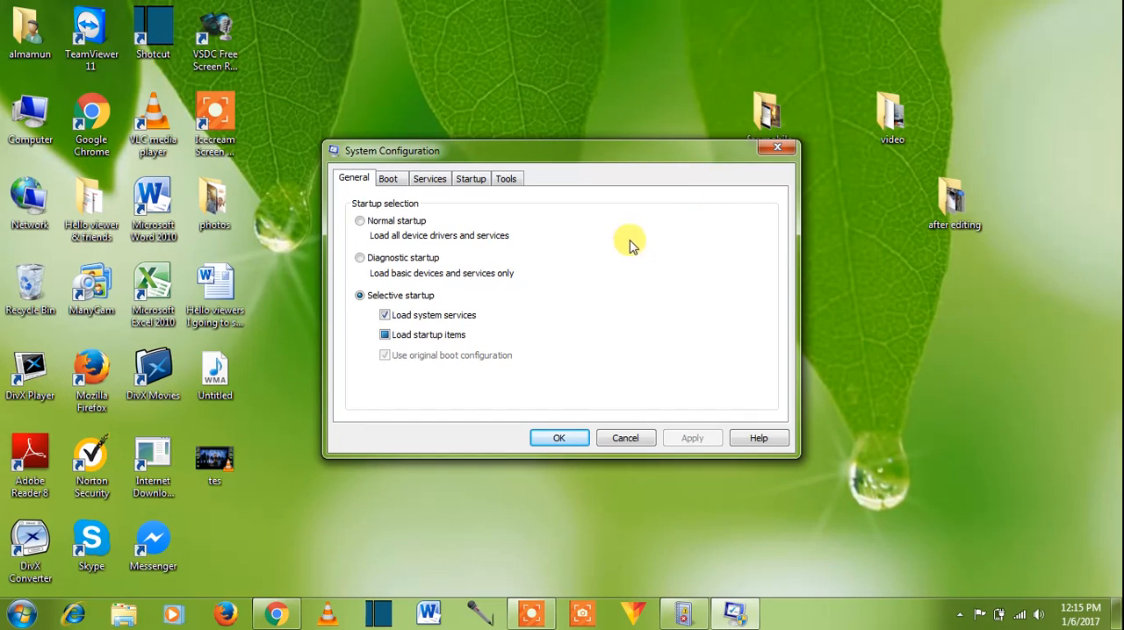
- Toggle Skype in the startup items, leave it disabled, apply the startup settings and close System Configuration
click(469, 180)
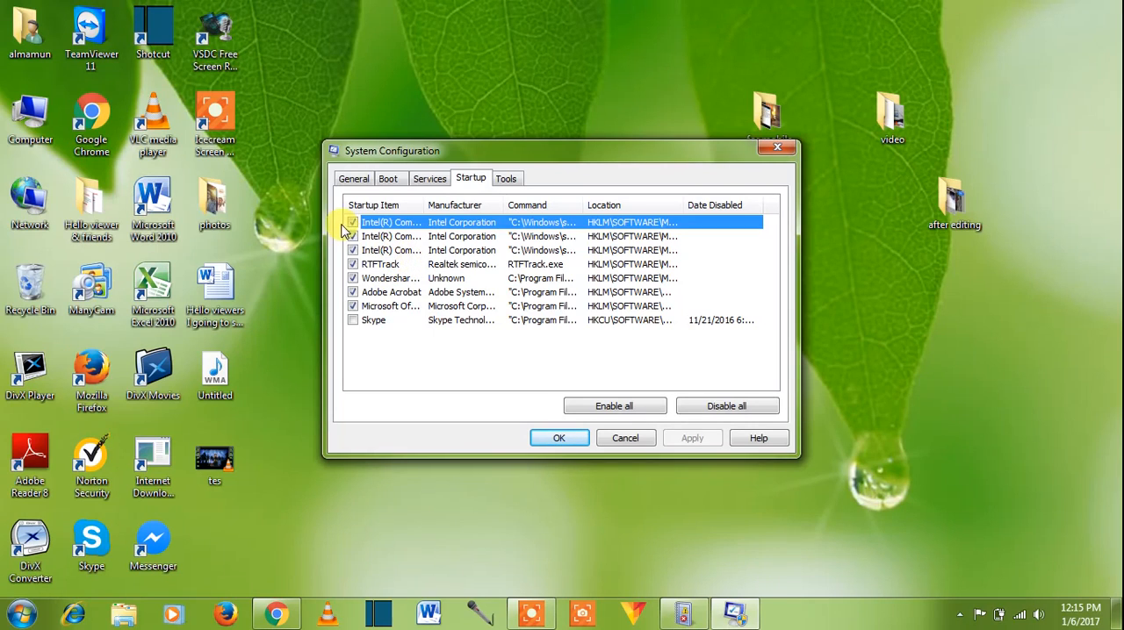
click(355, 321)
click(354, 321)
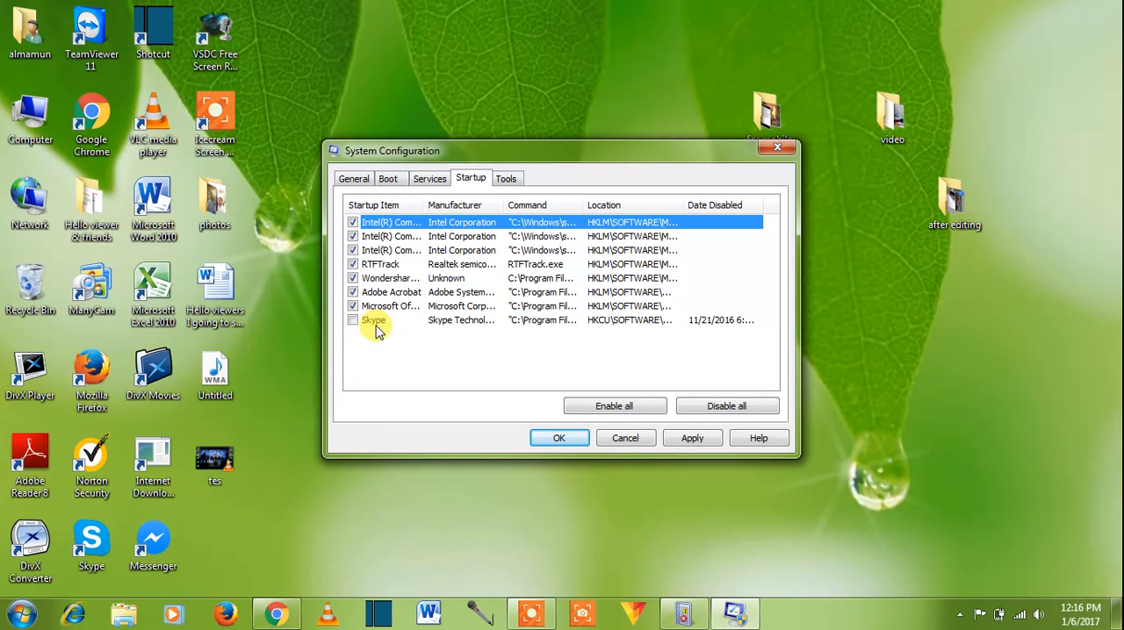
click(354, 321)
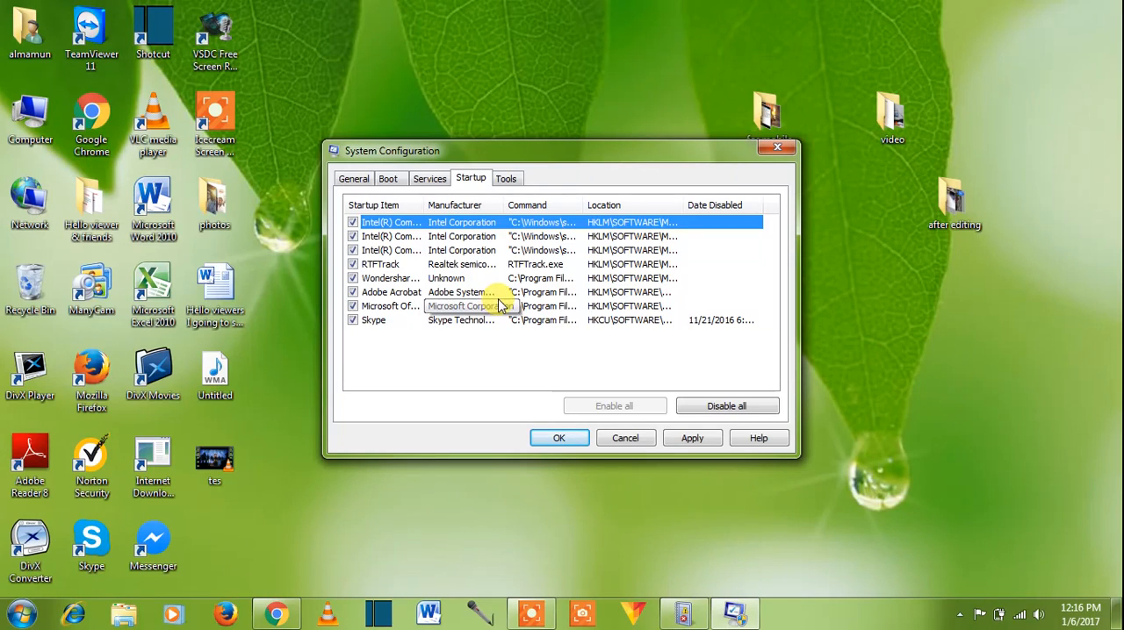
click(353, 322)
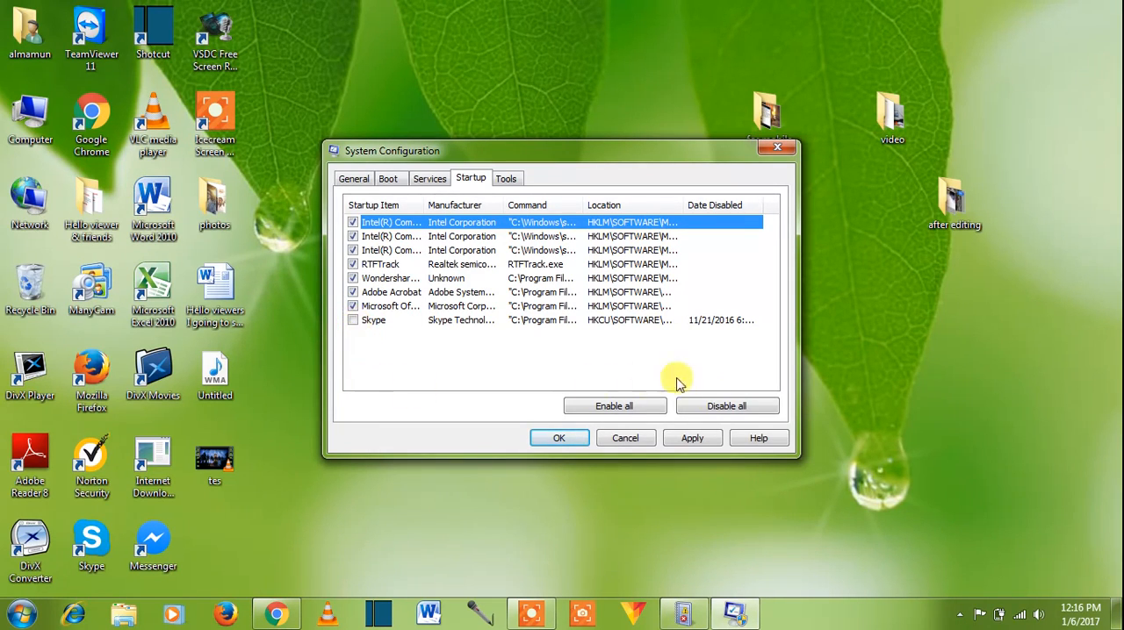
click(686, 438)
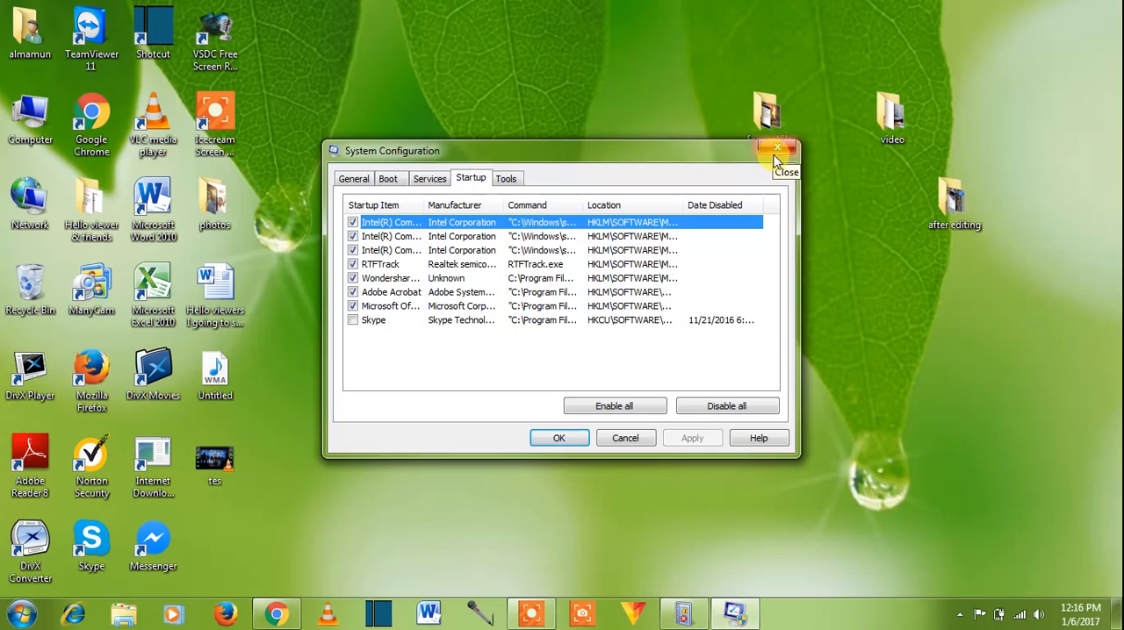
click(774, 153)
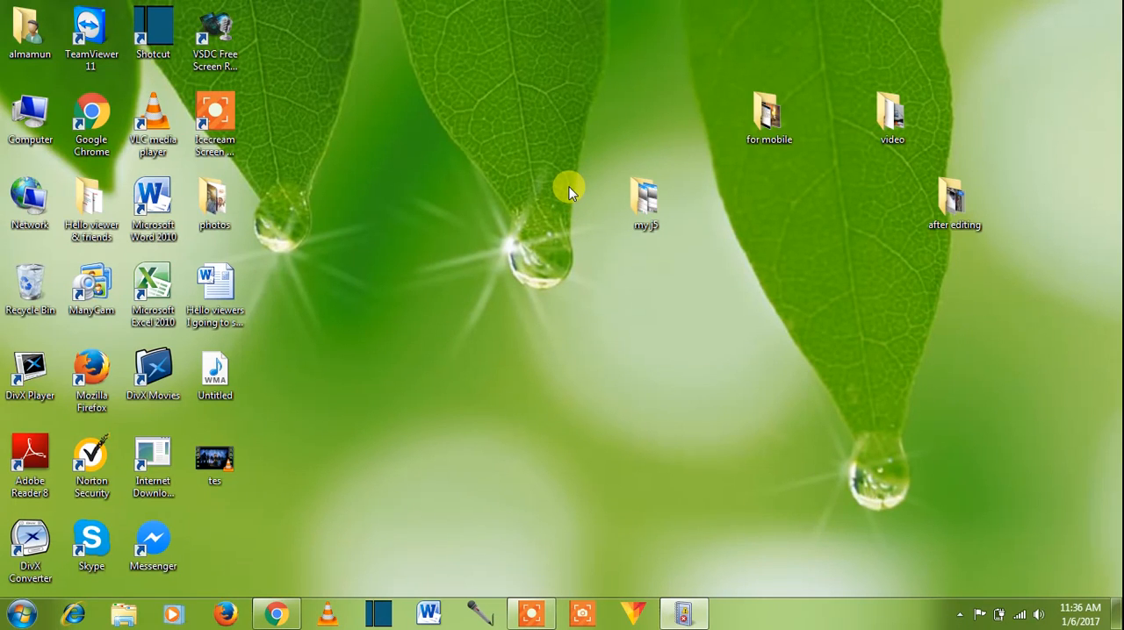
- Search the computer for "run" and use the Run dialog to open the "recent" folder
key(super+r)
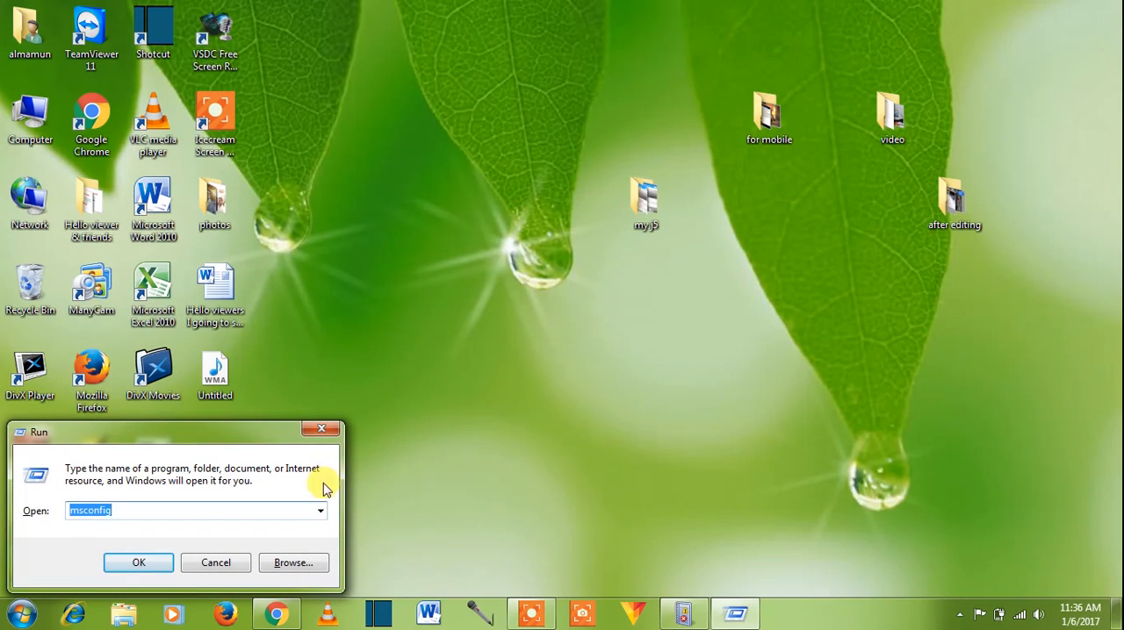
click(321, 428)
click(22, 613)
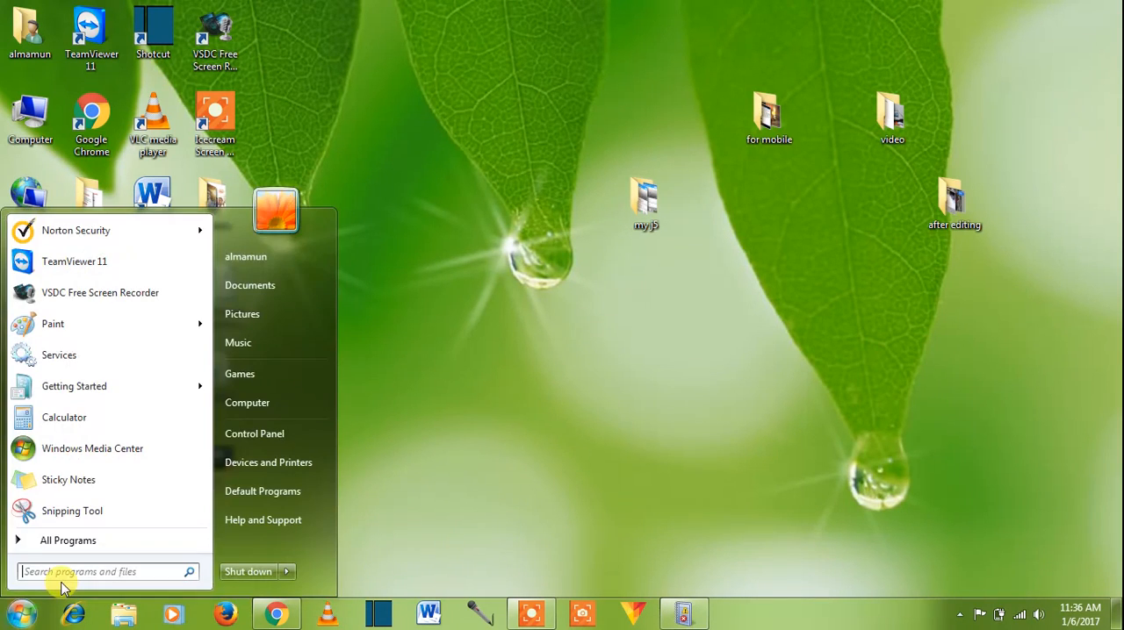
text(run)
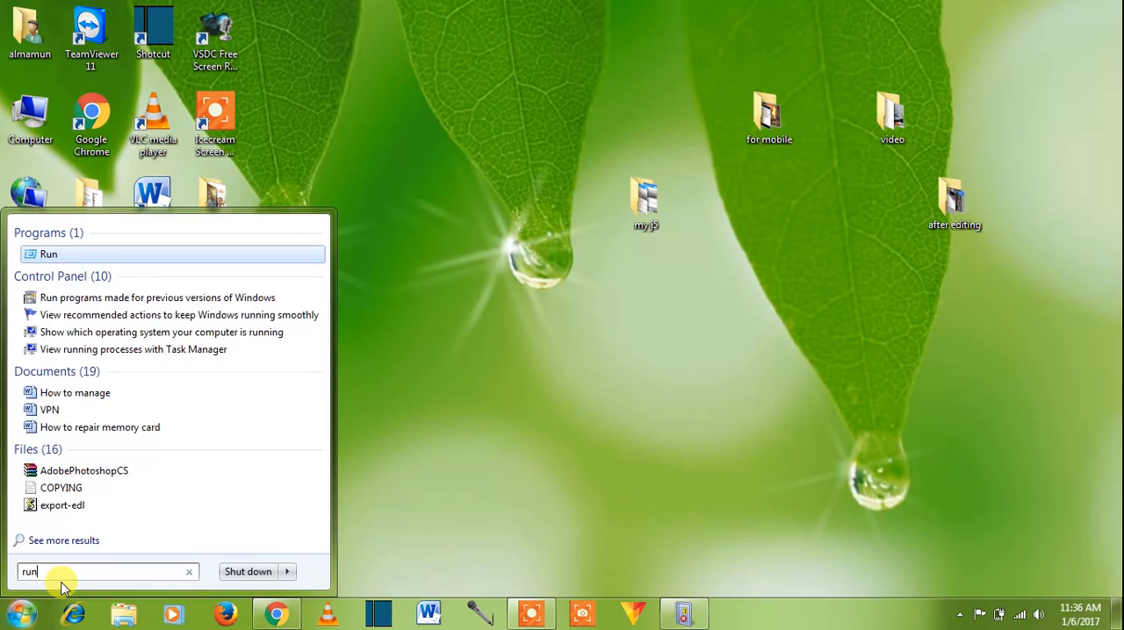
click(158, 253)
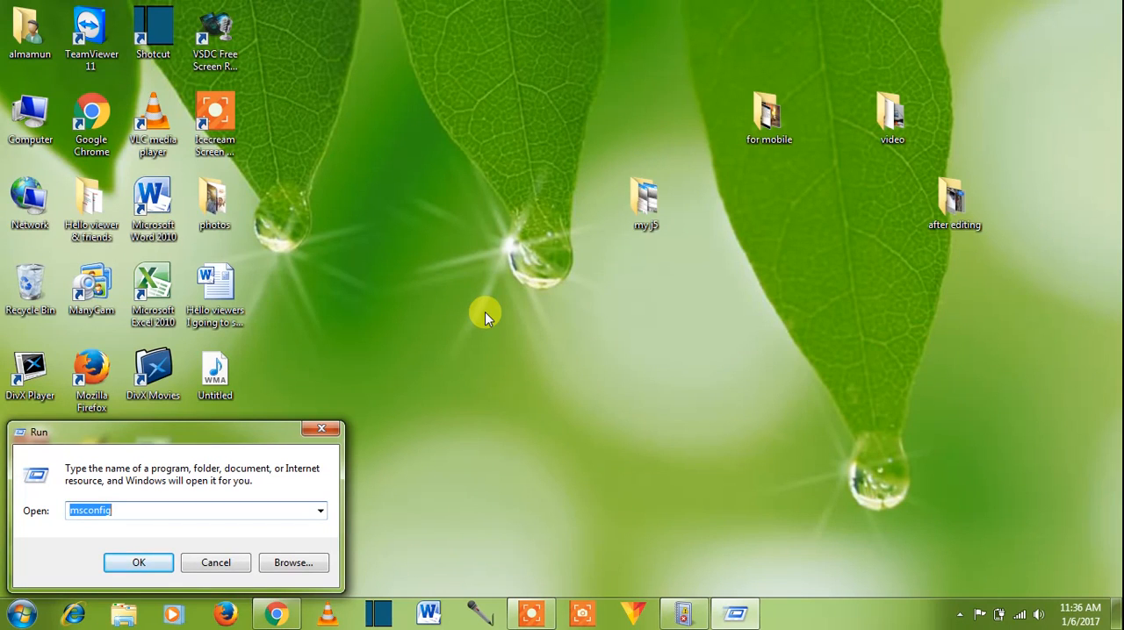
text(recen)
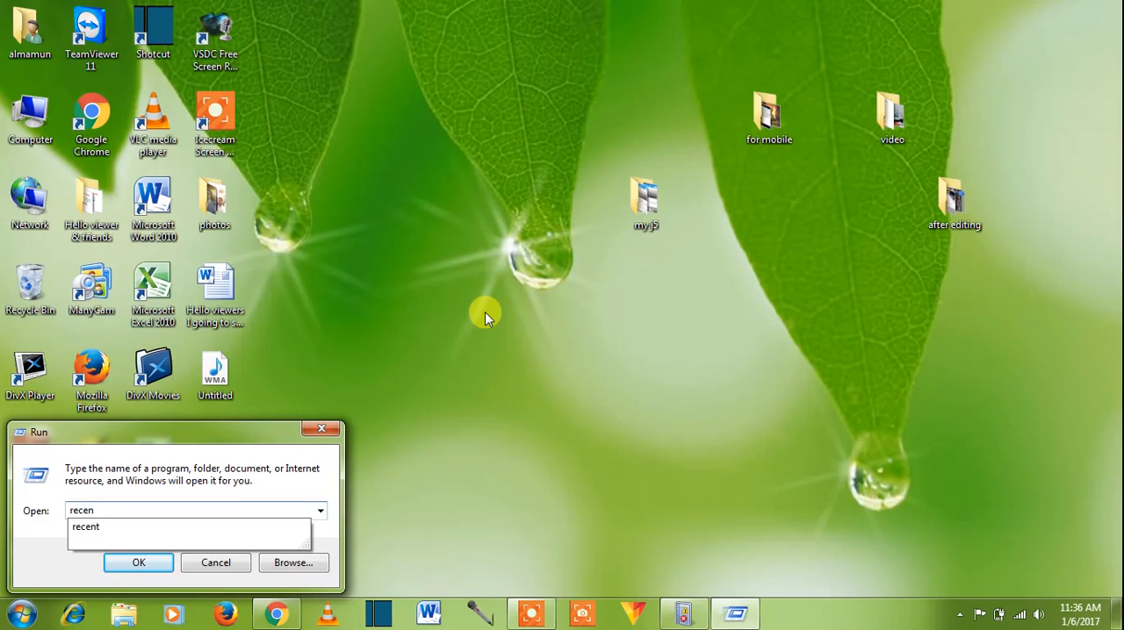
text(t)
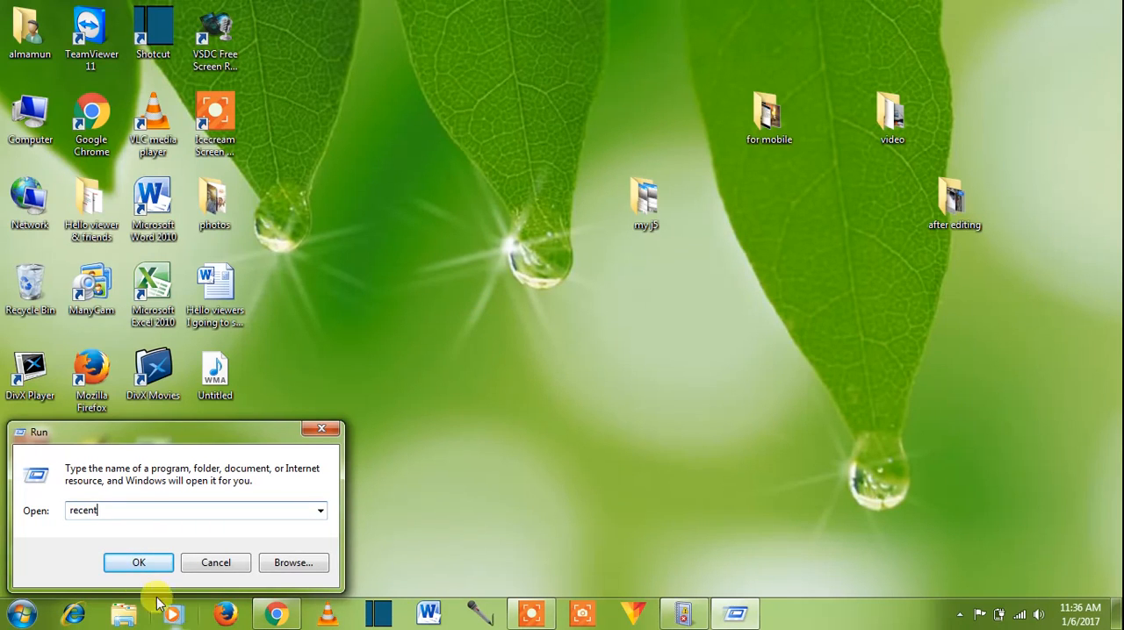
click(134, 563)
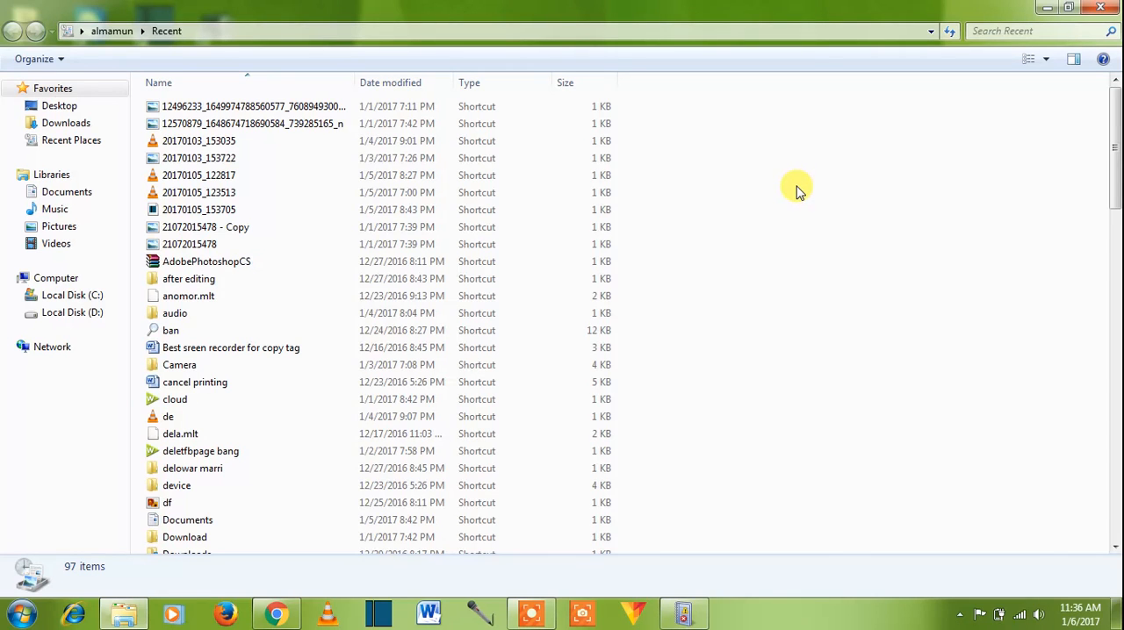
- Look through the shortcuts in the Recent folder and try selecting a block of them
scroll(372, 336, down, 20)
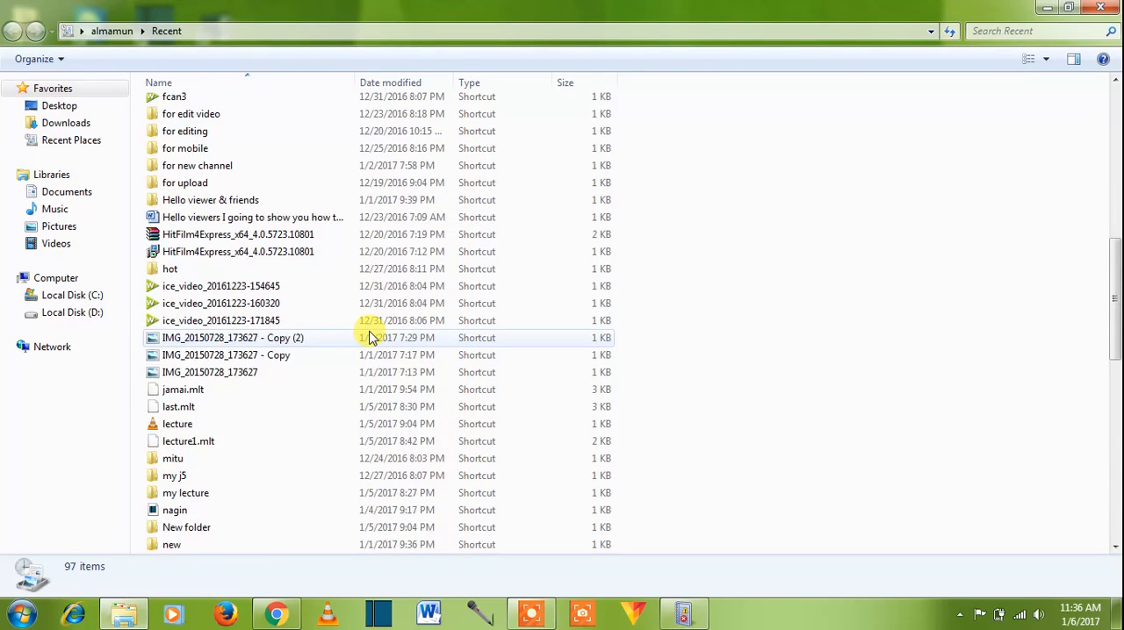
scroll(369, 336, up, 20)
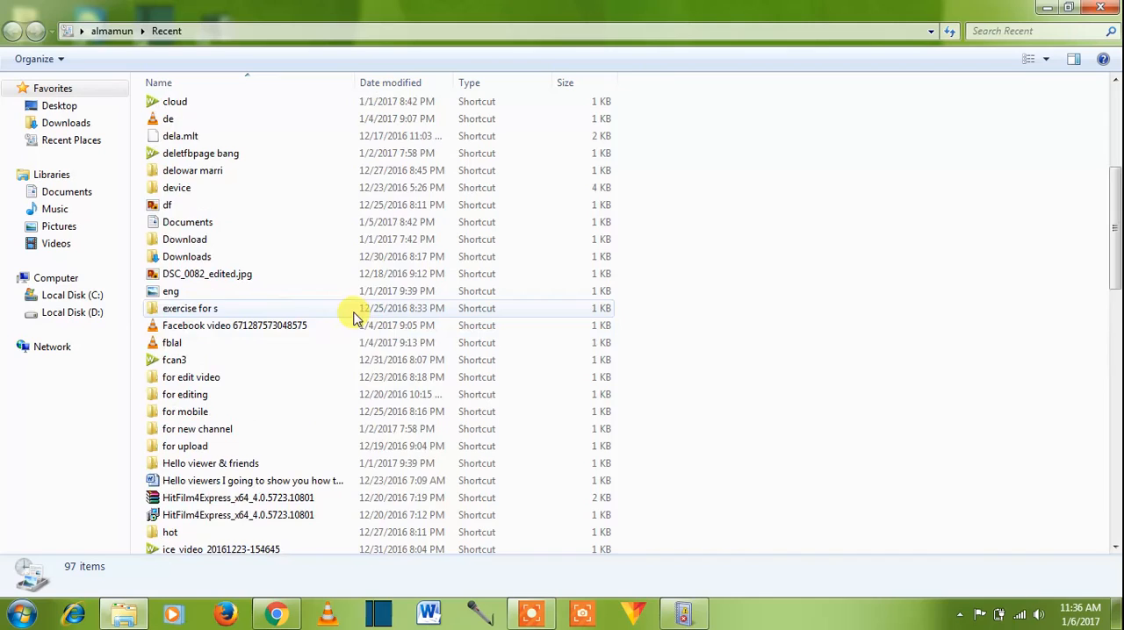
scroll(351, 316, down, 20)
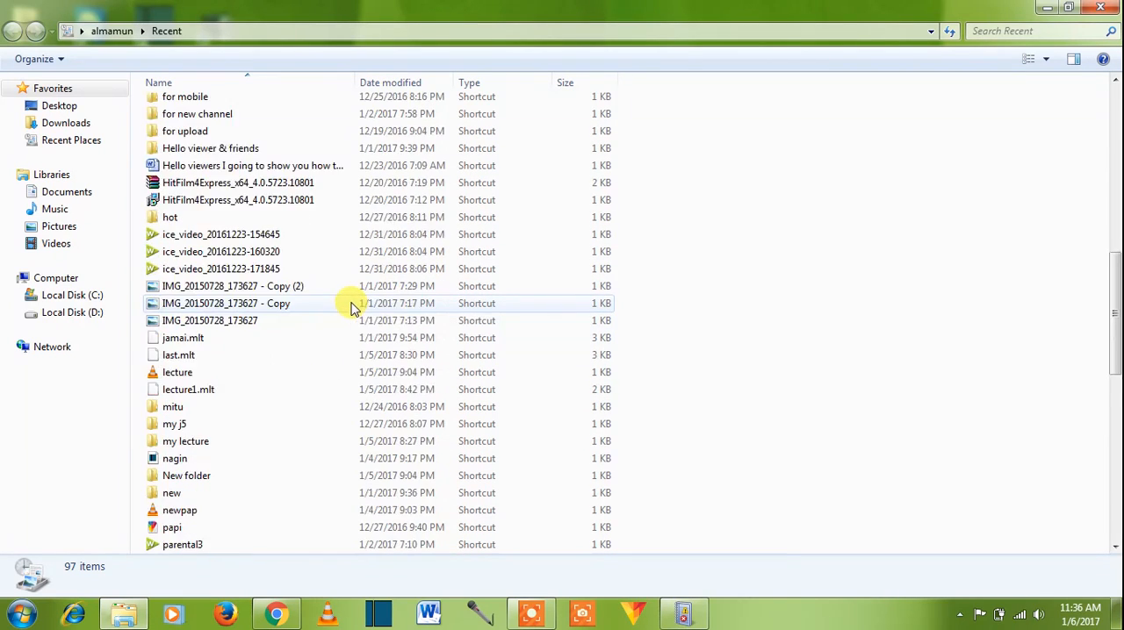
scroll(351, 325, down, 1)
scroll(363, 307, up, 9)
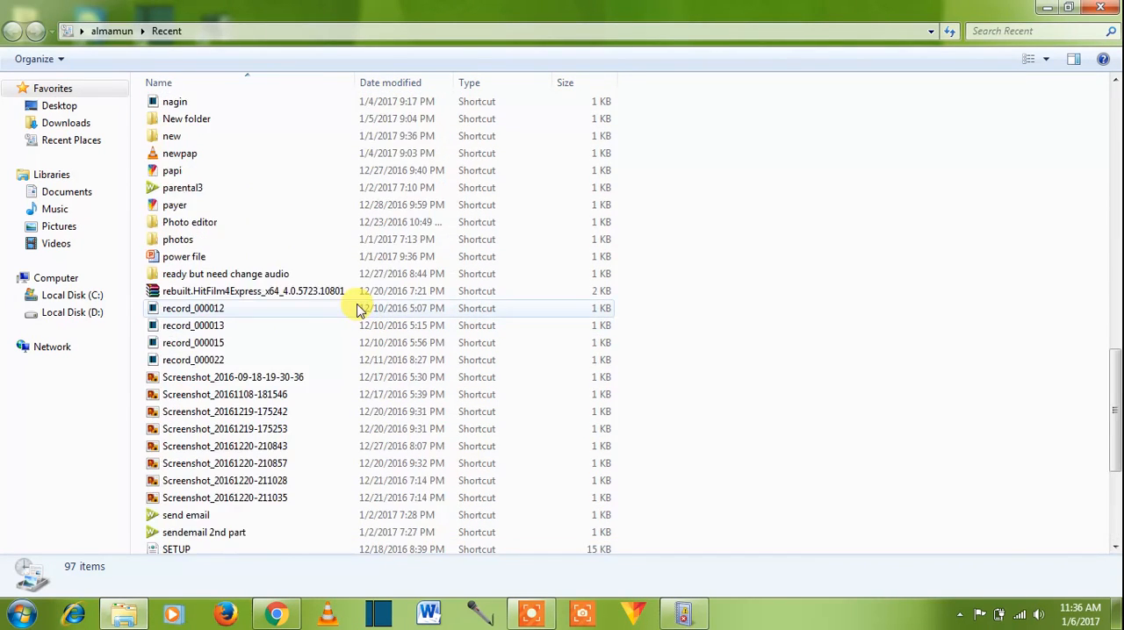
drag(875, 102, 423, 625)
scroll(816, 237, up, 9)
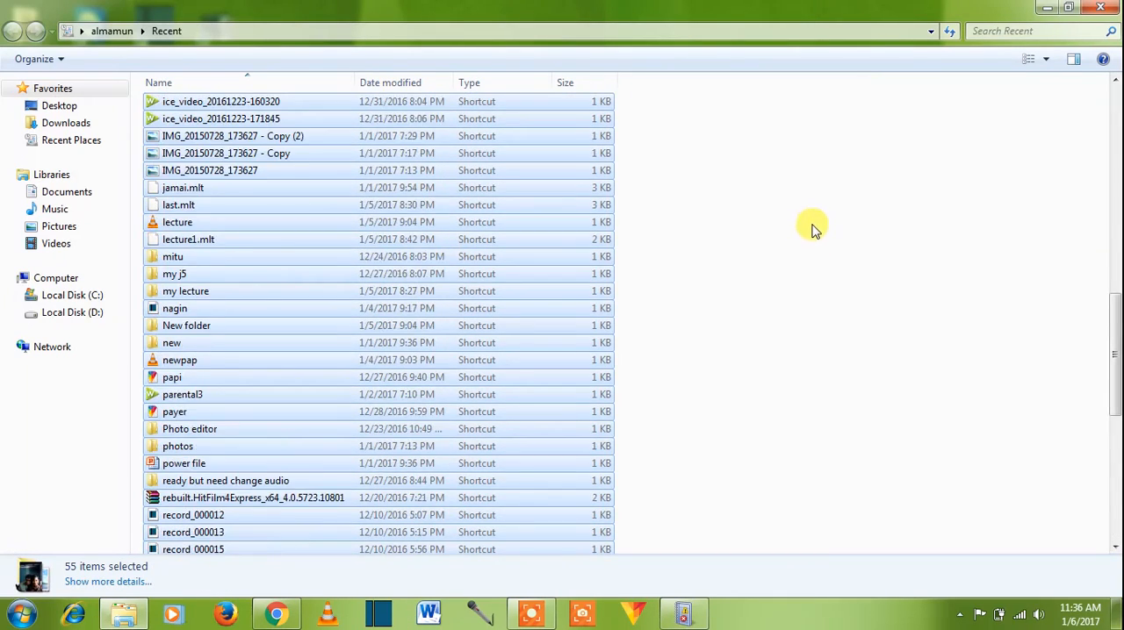
click(812, 225)
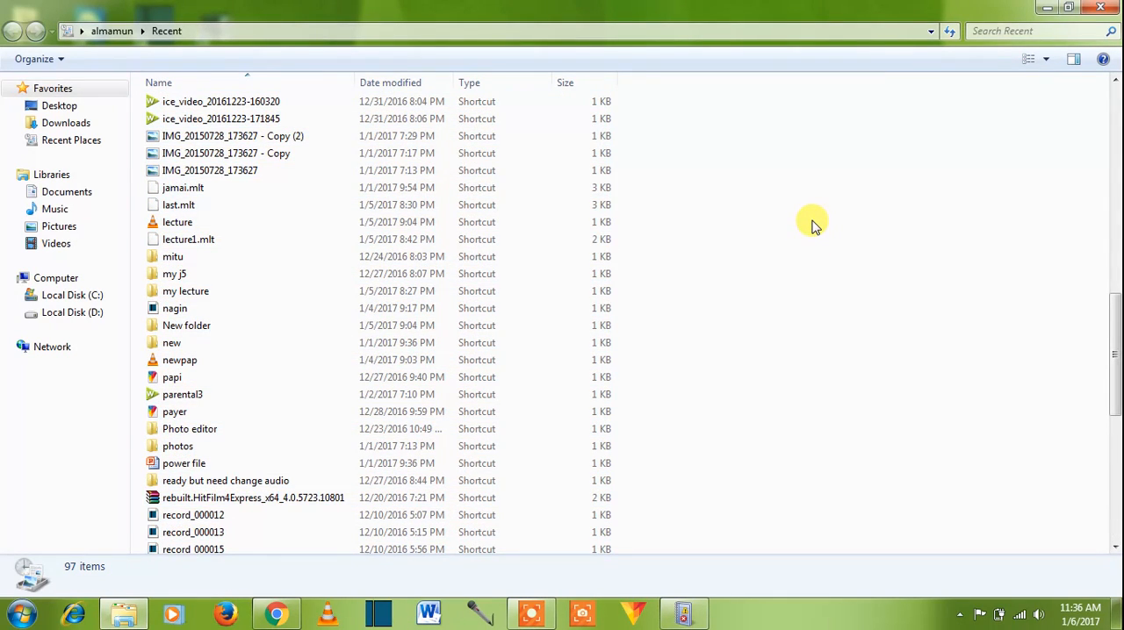
- Delete all the items in the Recent folder and close its window
key(ctrl+a)
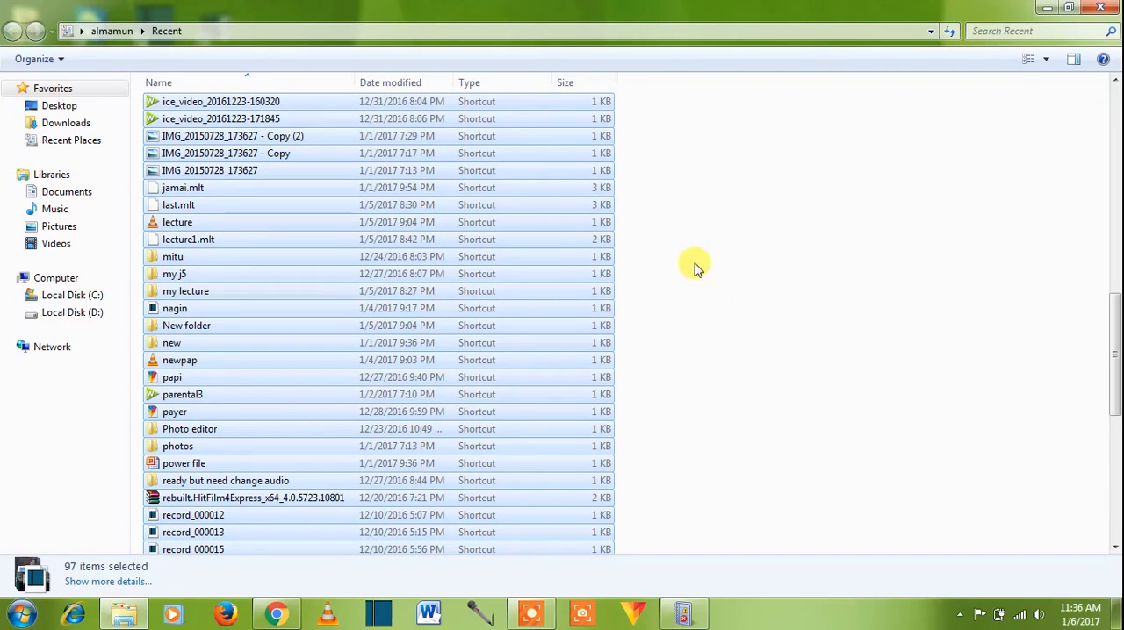
right_click(426, 167)
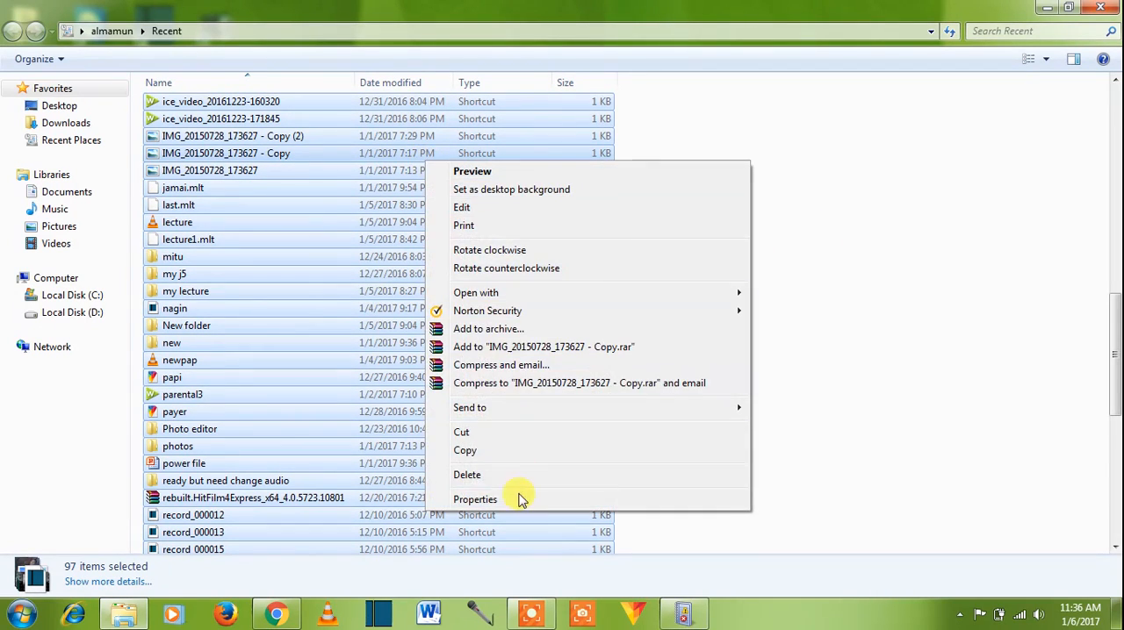
click(497, 474)
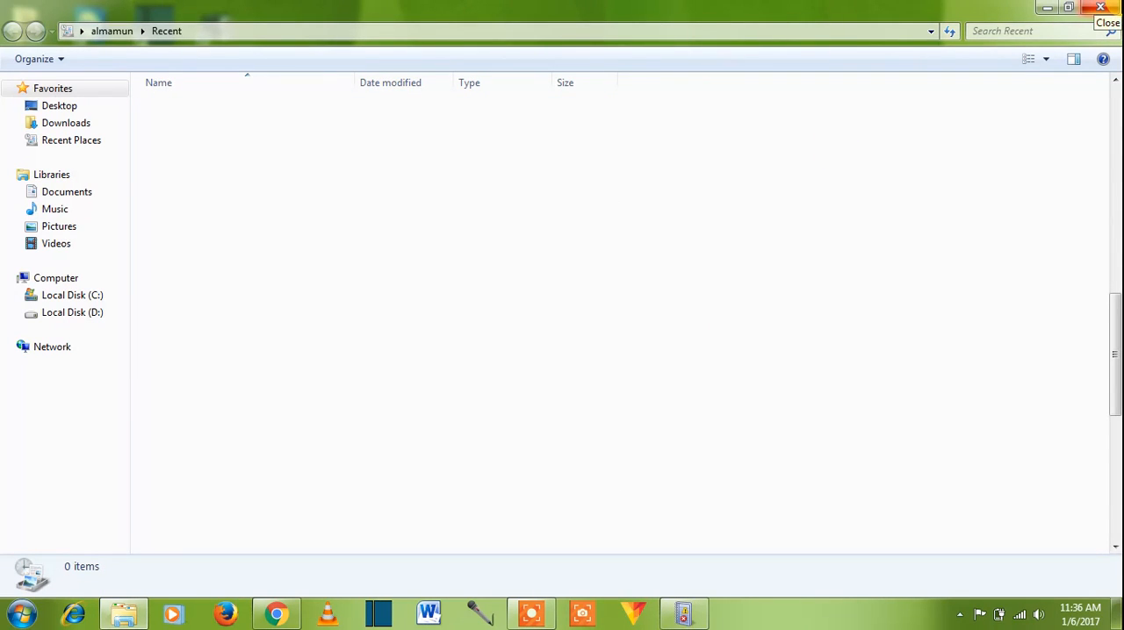
click(1100, 9)
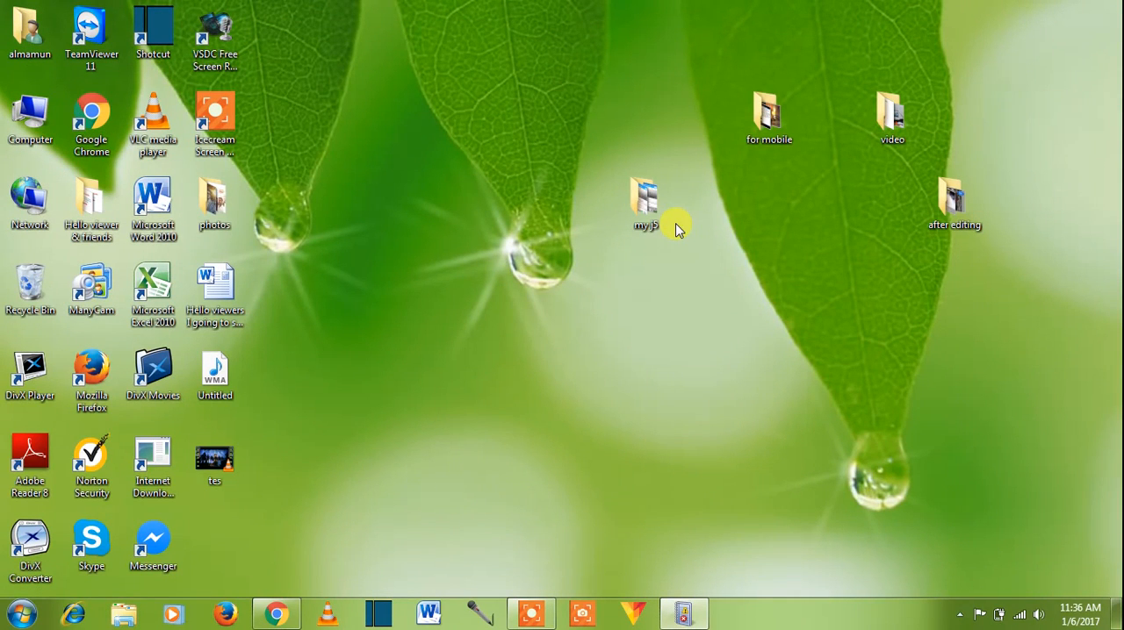
- Use the Run dialog to open the %temp% folder and look through its files and subfolders
key(super+r)
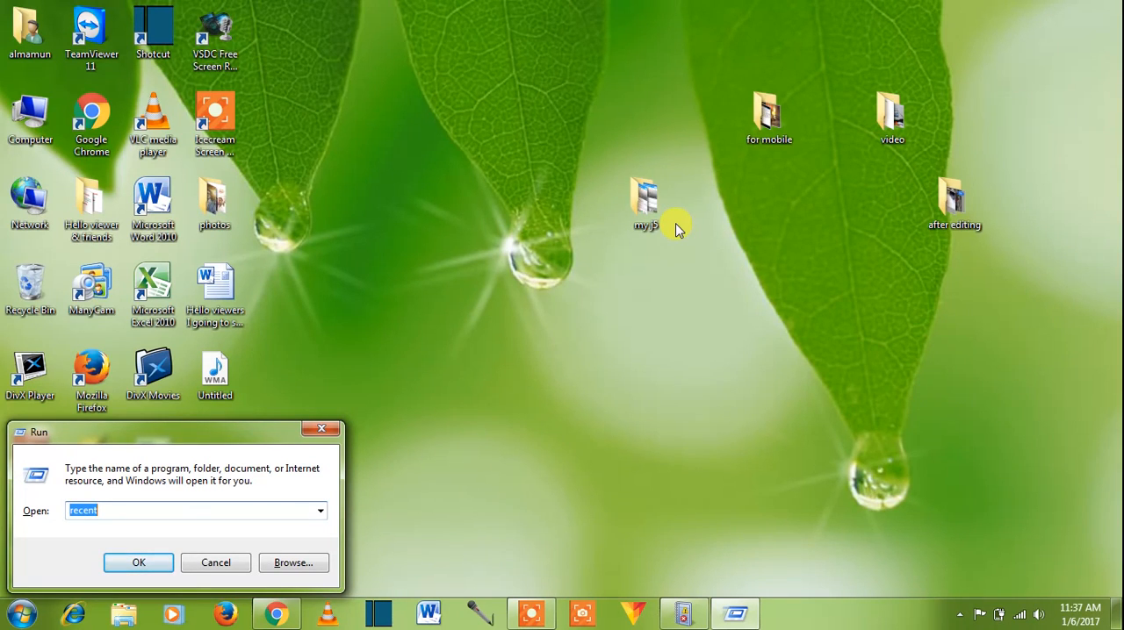
text(%)
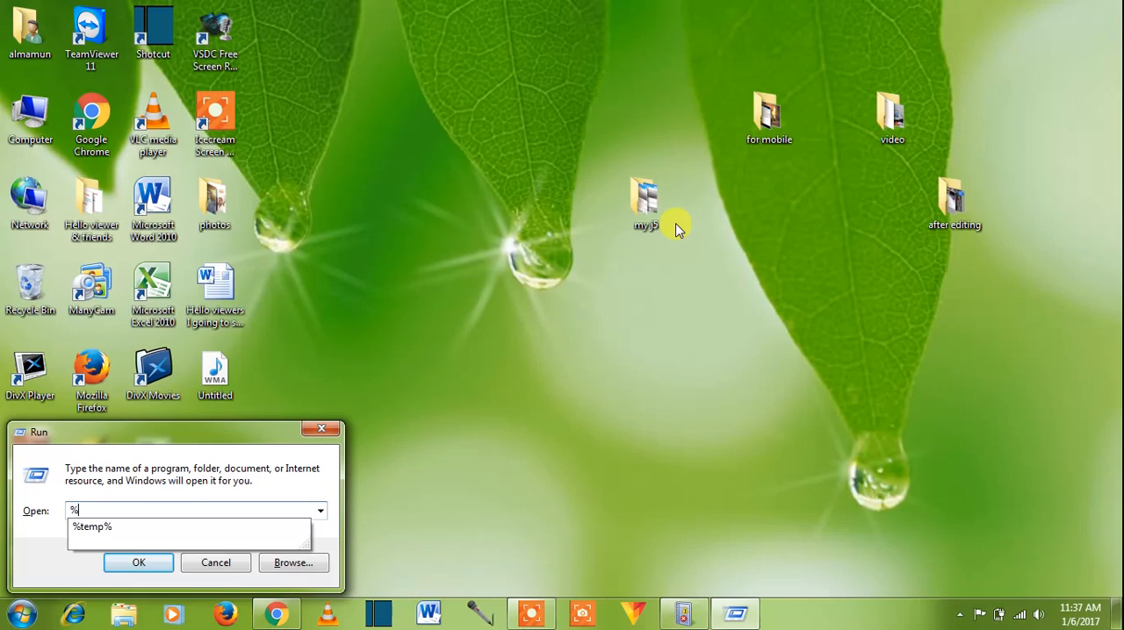
text(temp%)
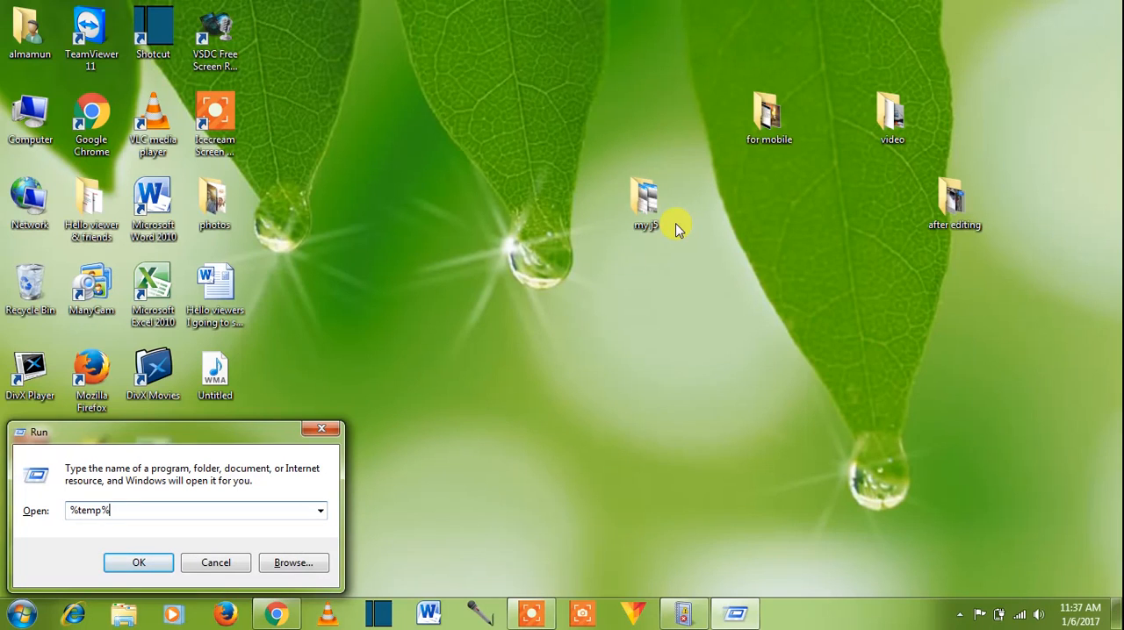
key(Return)
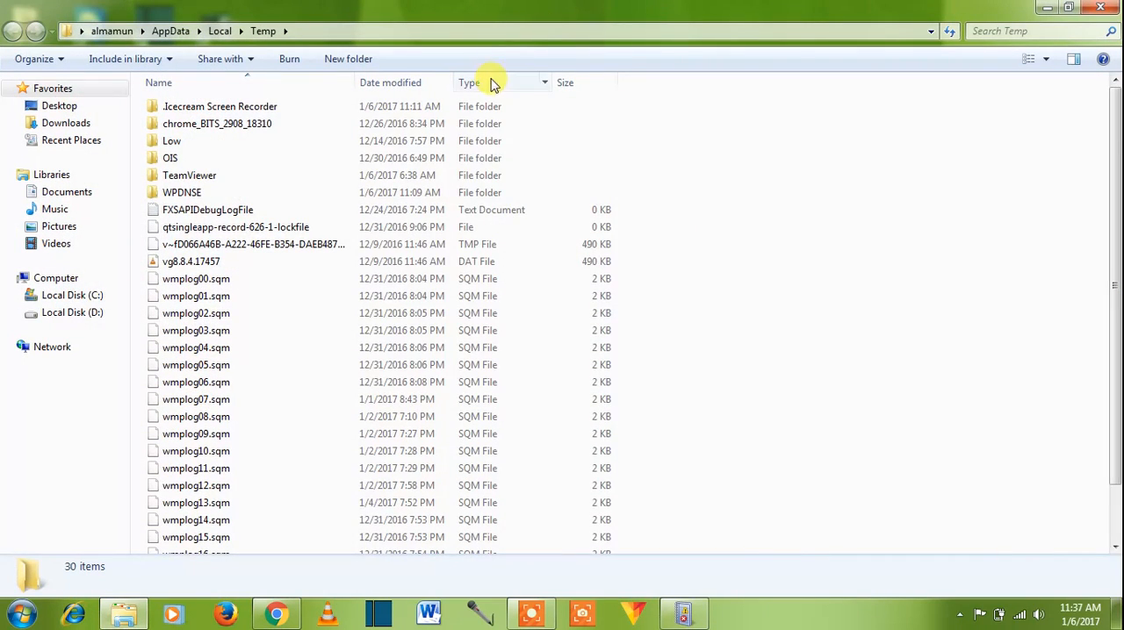
scroll(578, 166, down, 1)
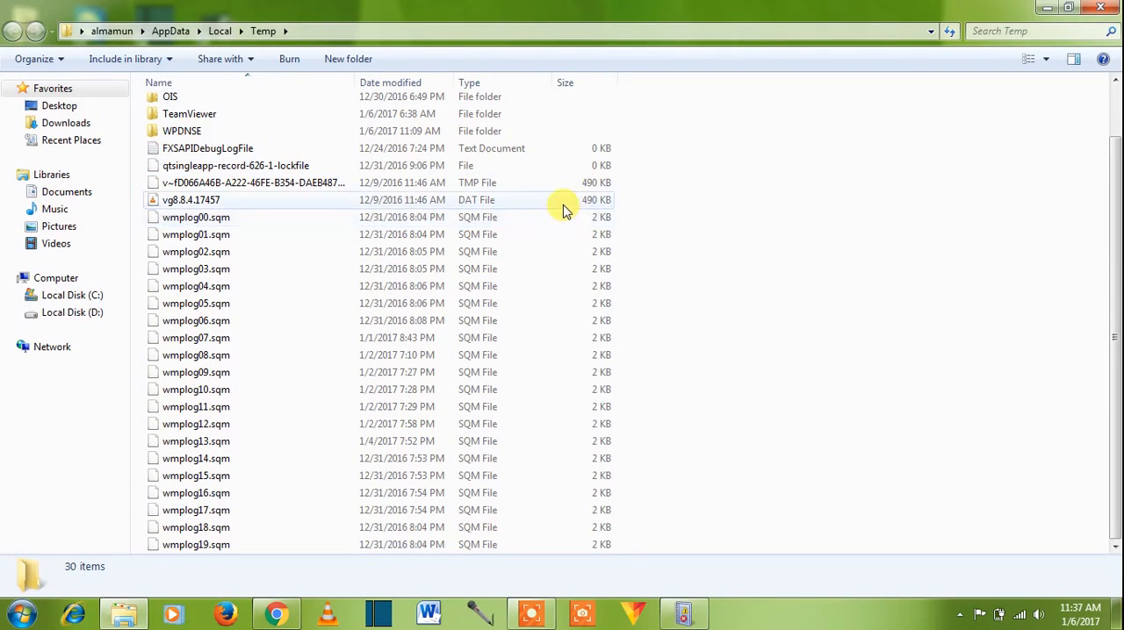
scroll(565, 211, up, 1)
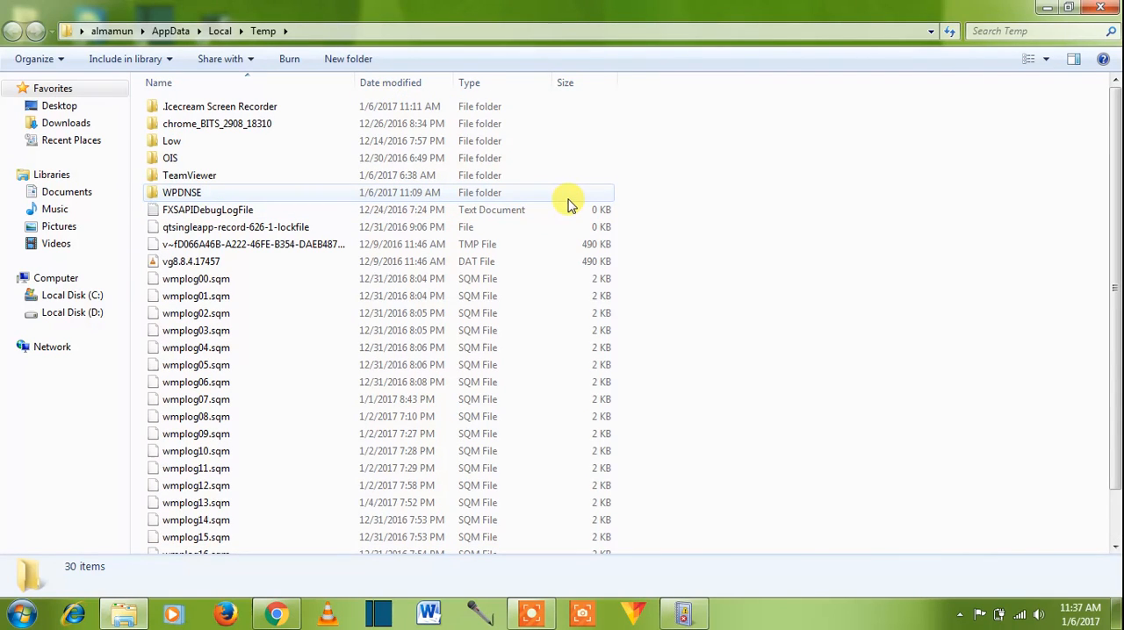
scroll(644, 263, down, 1)
scroll(639, 274, up, 1)
scroll(430, 256, down, 1)
scroll(434, 263, up, 1)
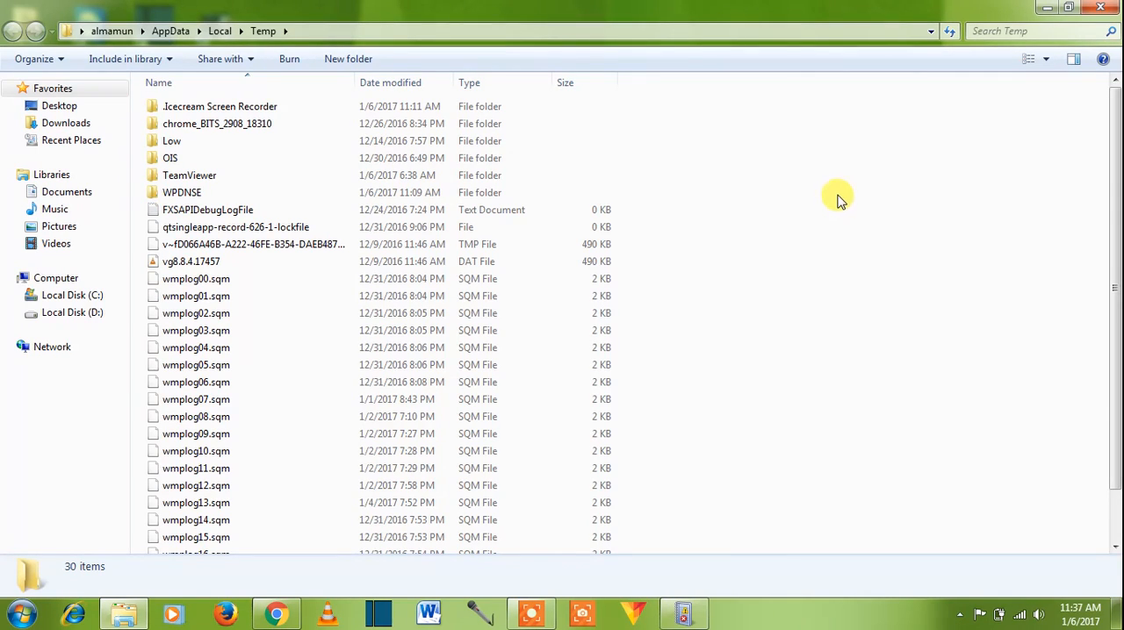
- Delete all the items in the %temp% folder, skipping the files in use, and close its window
key(ctrl+a)
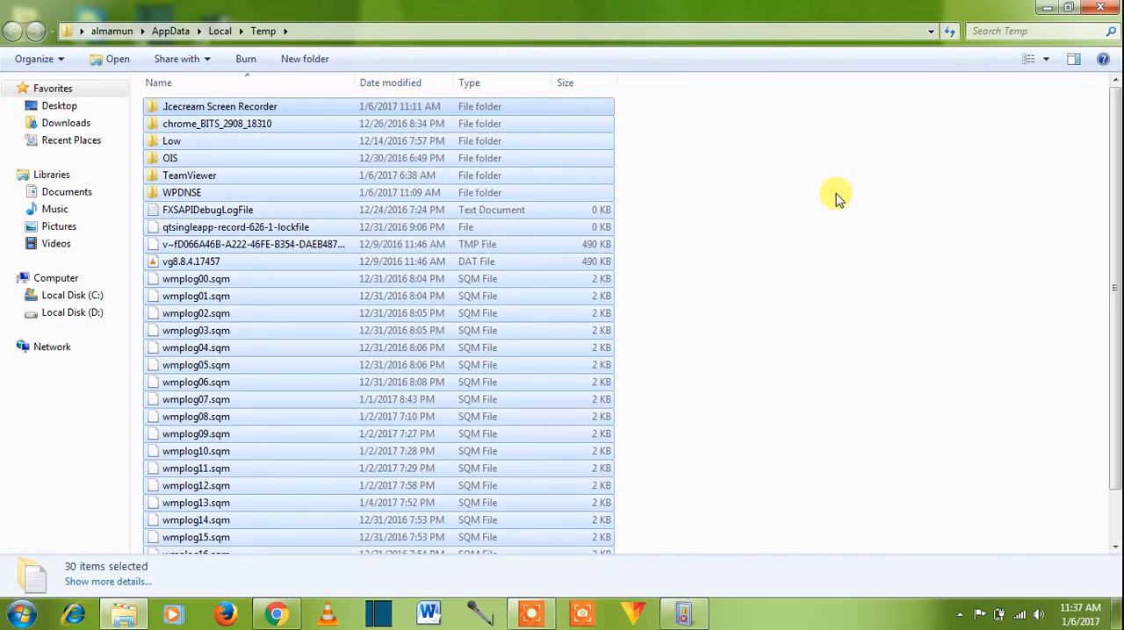
right_click(534, 155)
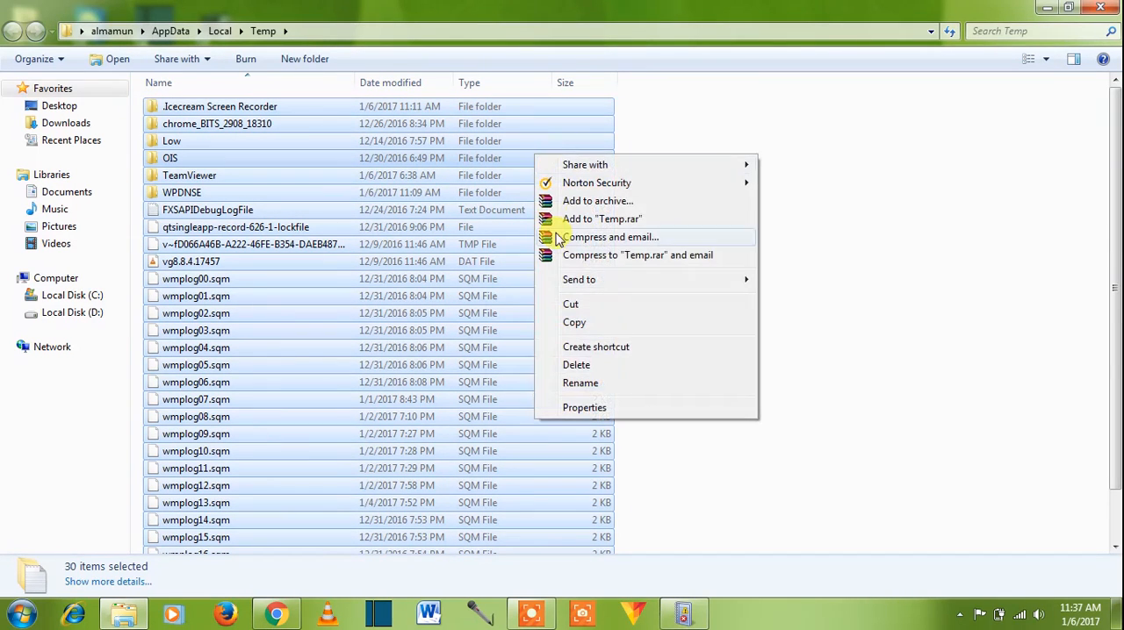
click(577, 366)
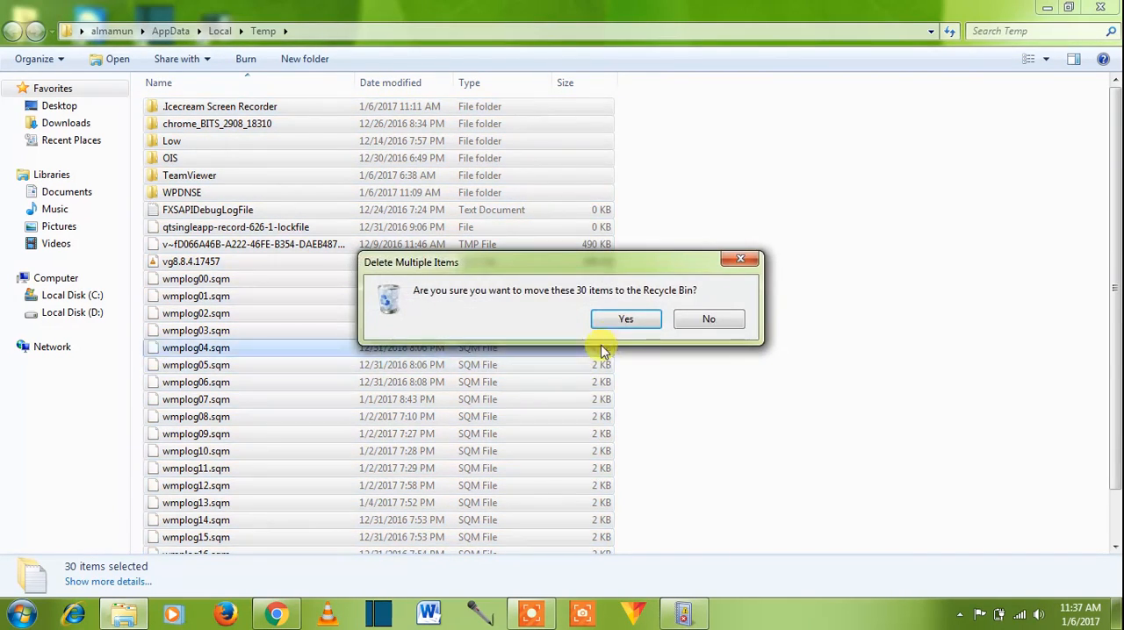
click(629, 321)
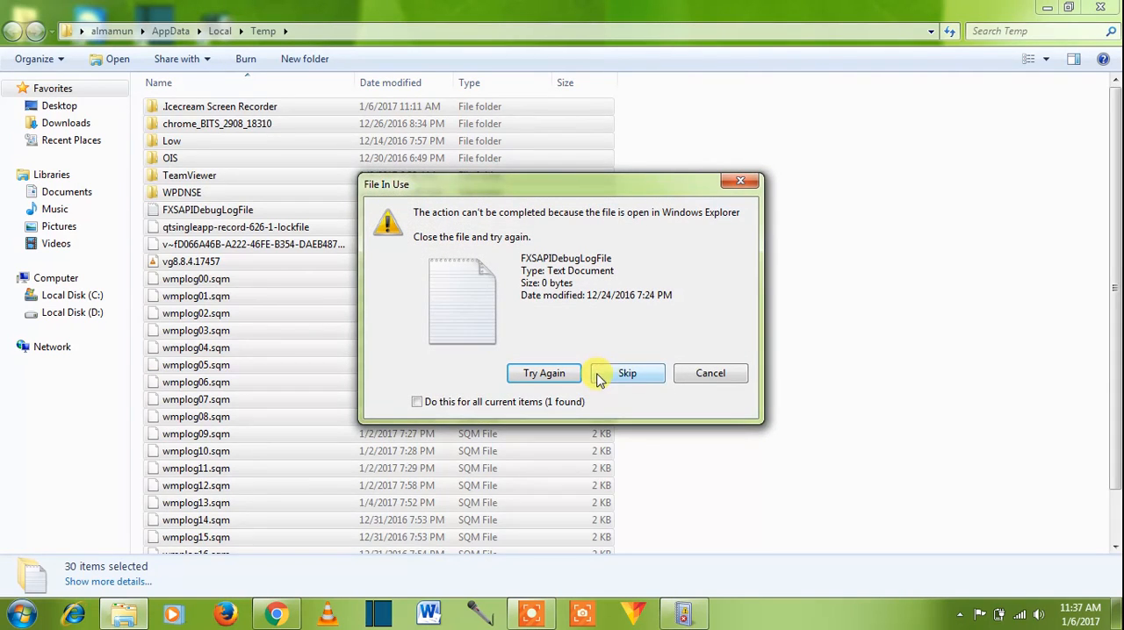
click(628, 377)
click(629, 378)
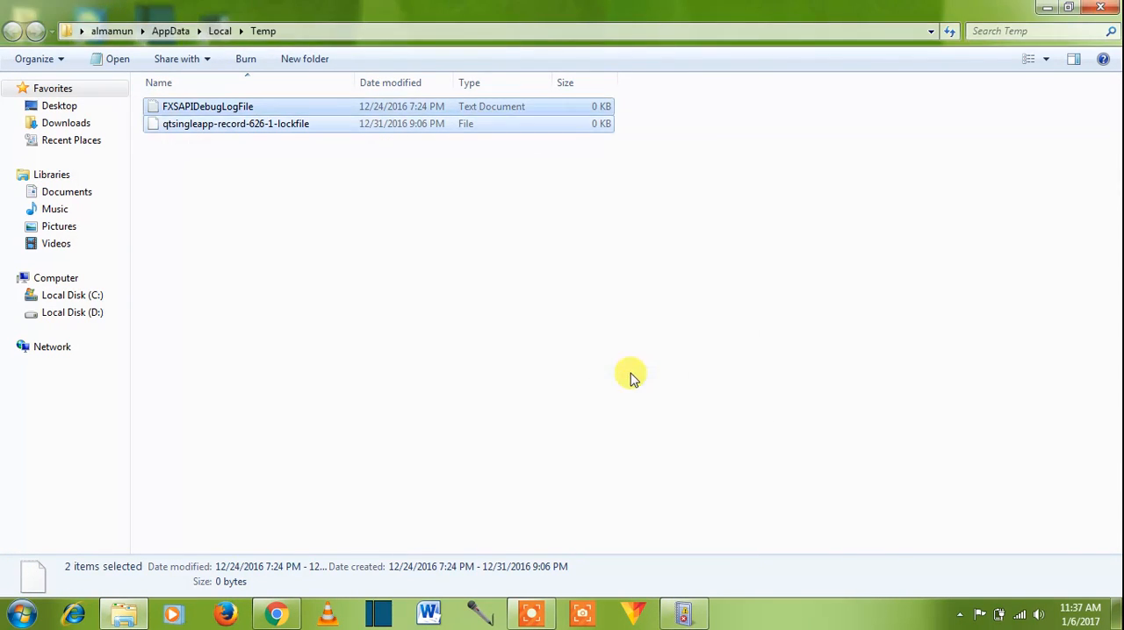
click(309, 268)
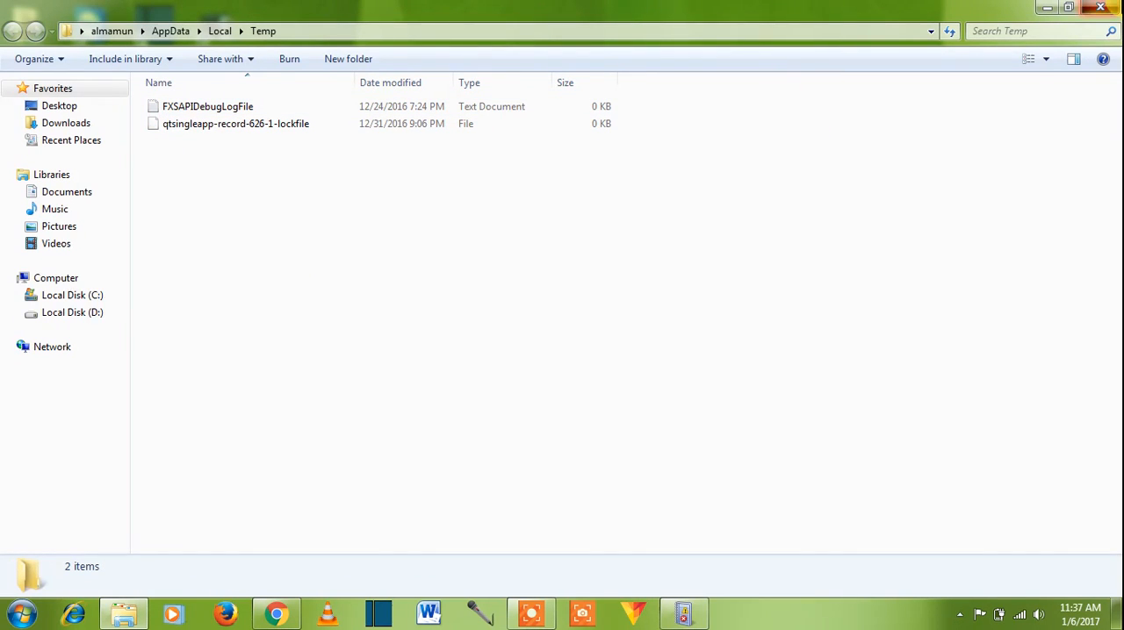
click(1099, 7)
- Use the Run dialog to open the "temp" folder, check it for leftover files, and close its window
key(super+r)
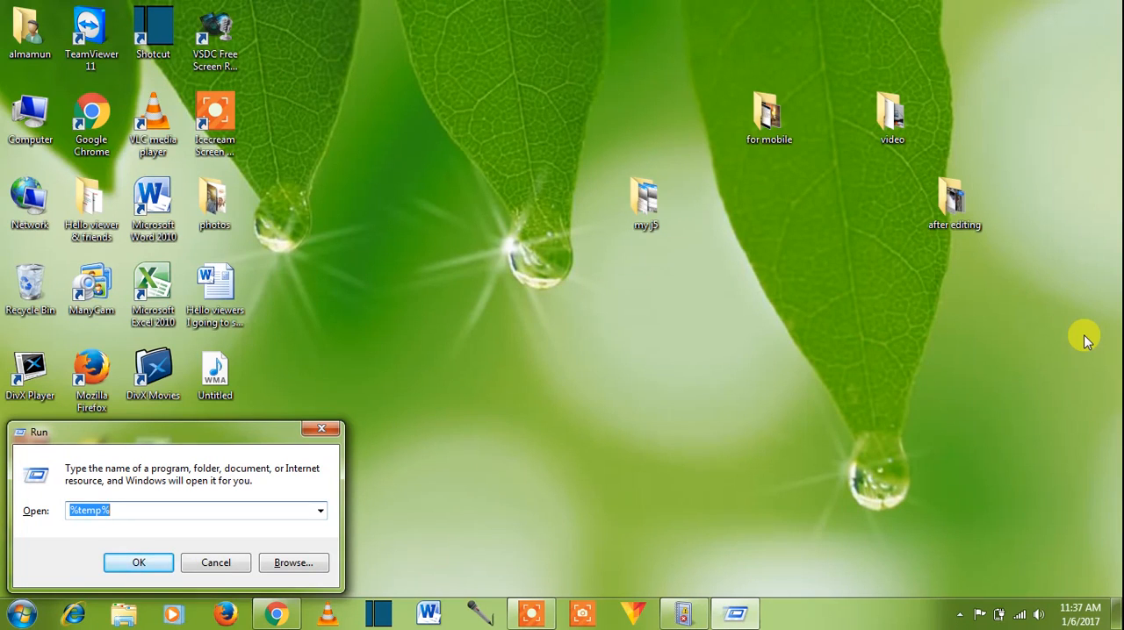
text(temp)
click(139, 564)
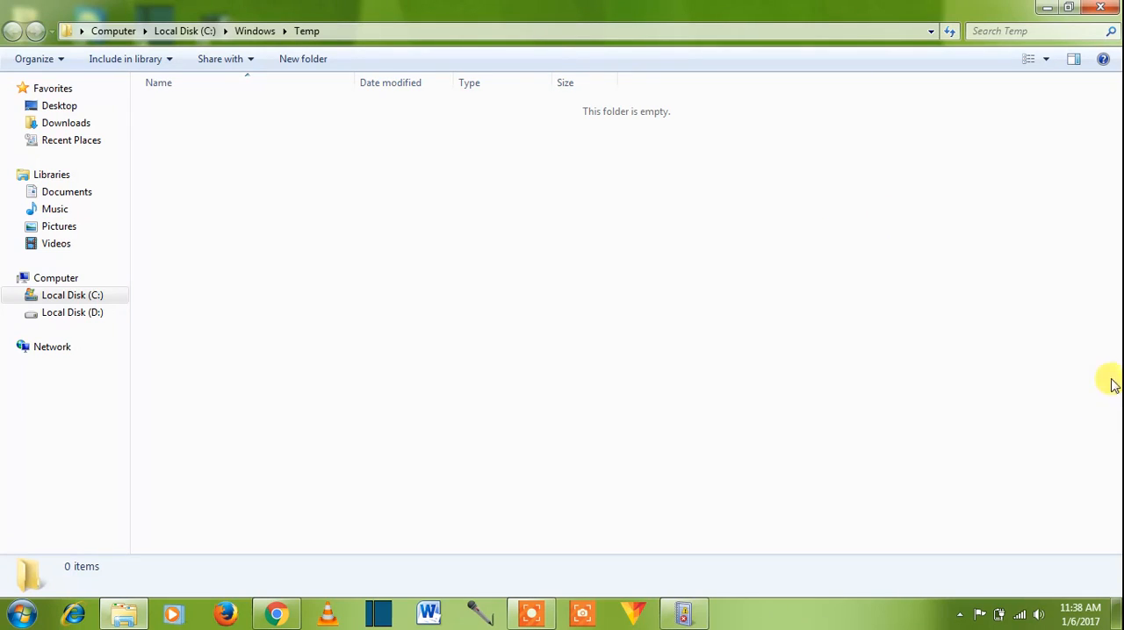
click(1104, 7)
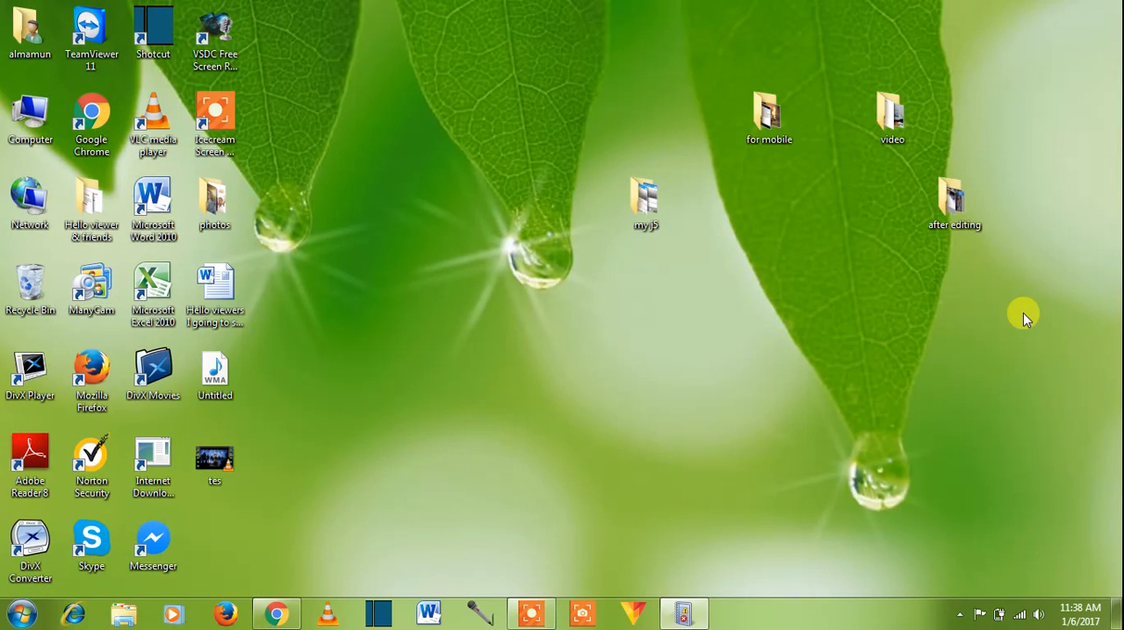
- Launch the "tree" command from the Run dialog
key(super+r)
text(tree)
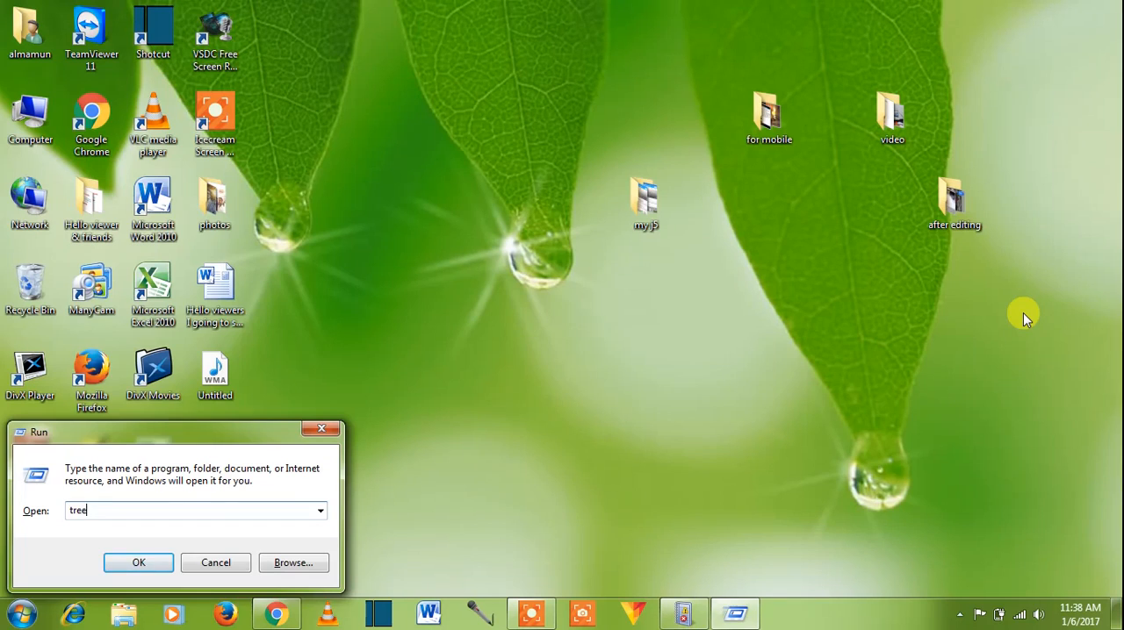
key(Return)
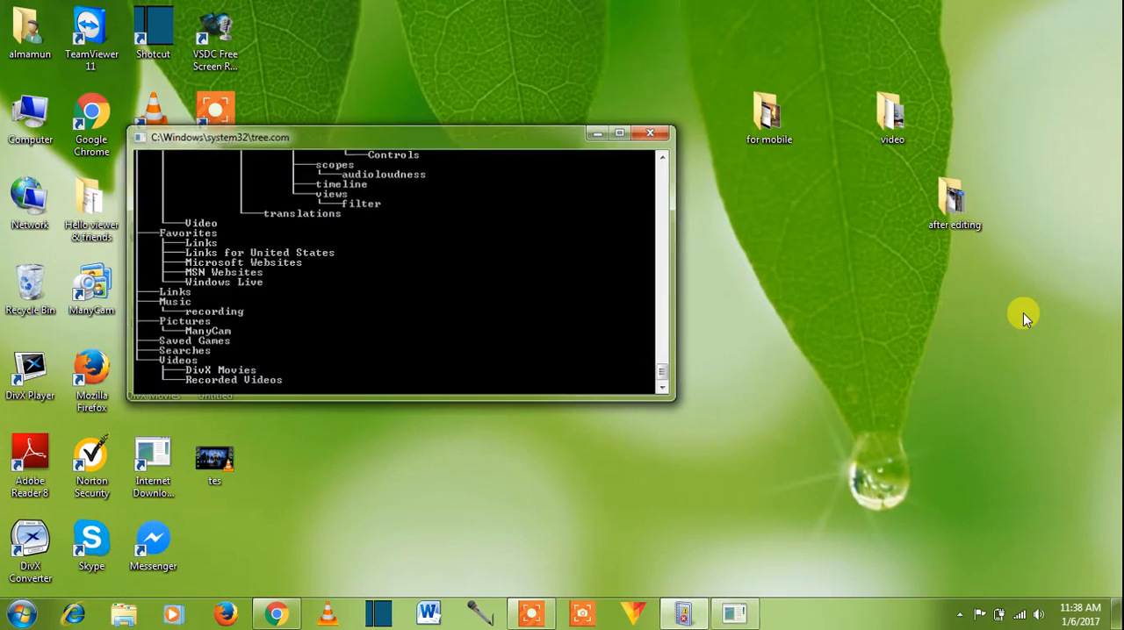